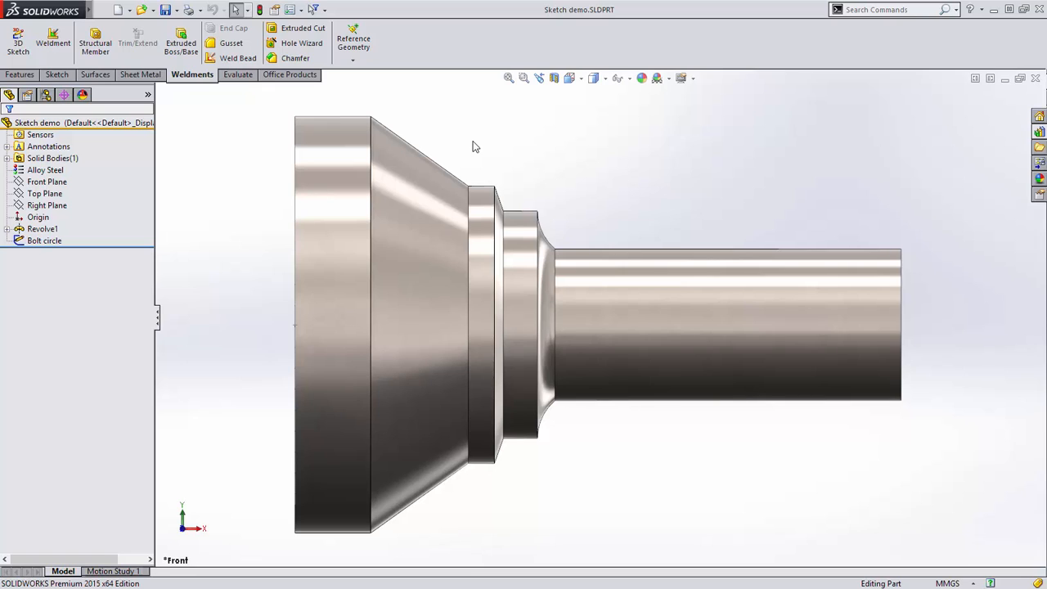
Open the revolve feature's sketch for editing and delete the sloped flange line and the stepped recess lines at the bore entrance
{"action": "right_click", "coordinate": [437, 168]}
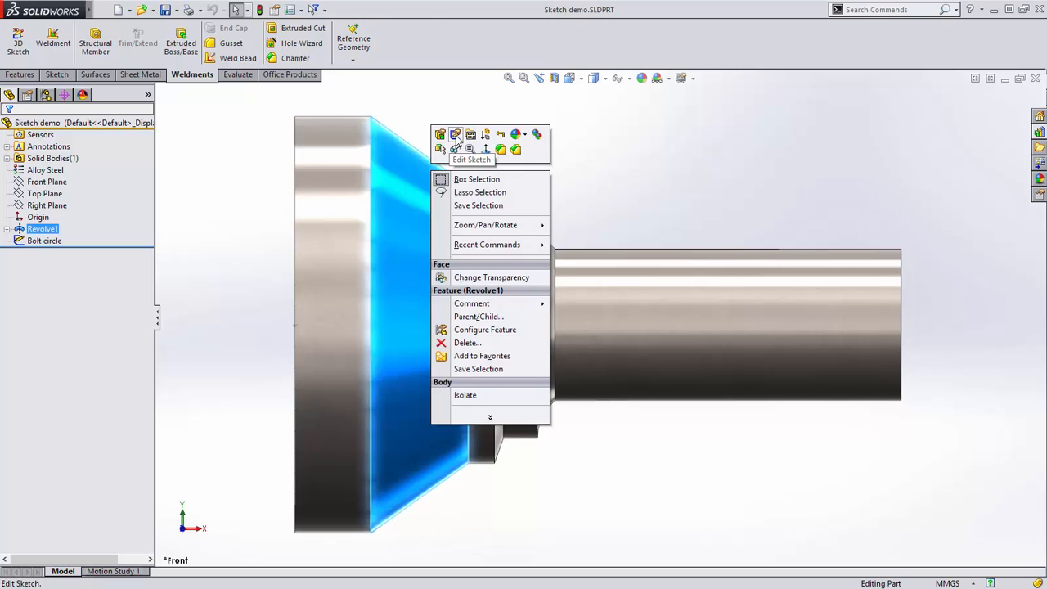
{"action": "left_click", "coordinate": [456, 142]}
{"action": "mouse_move", "coordinate": [456, 142]}
{"action": "left_mouse_down"}
{"action": "mouse_move", "coordinate": [331, 236]}
{"action": "mouse_move", "coordinate": [338, 242]}
{"action": "left_mouse_up"}
{"action": "key", "text": "Delete"}
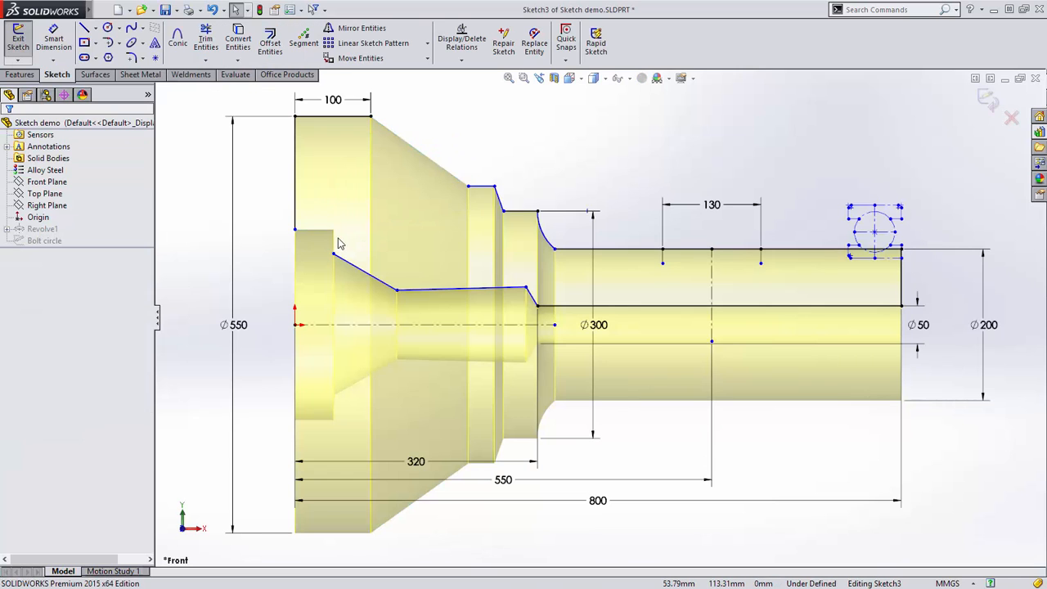
Bridge the flange face line and the sloped bore line with an arc tangent to both, and pull its start point for a smaller radius
{"action": "key", "text": "s"}
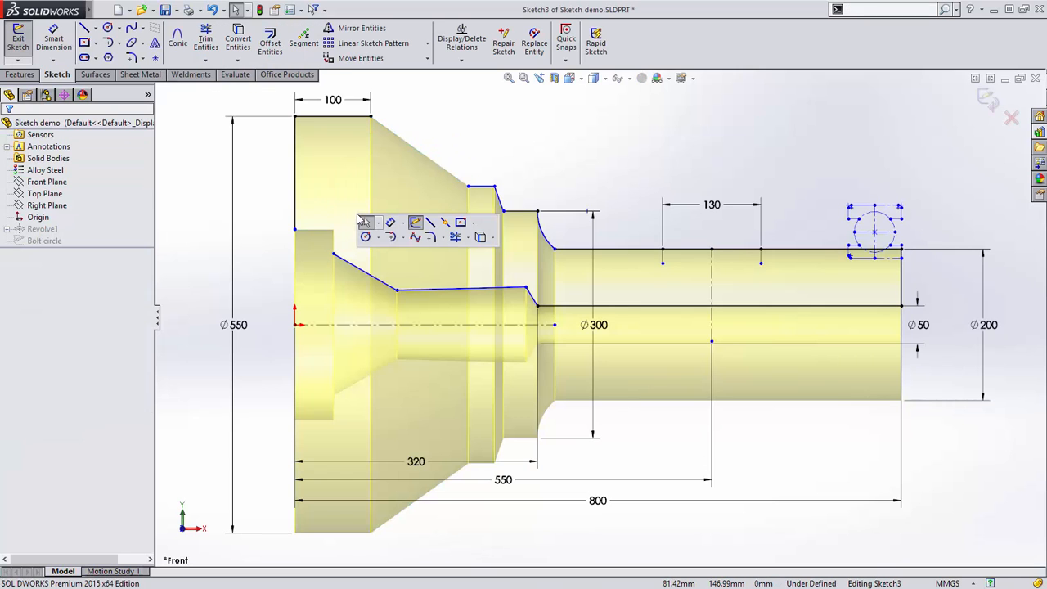
{"action": "left_click", "coordinate": [391, 239]}
{"action": "left_click", "coordinate": [295, 229]}
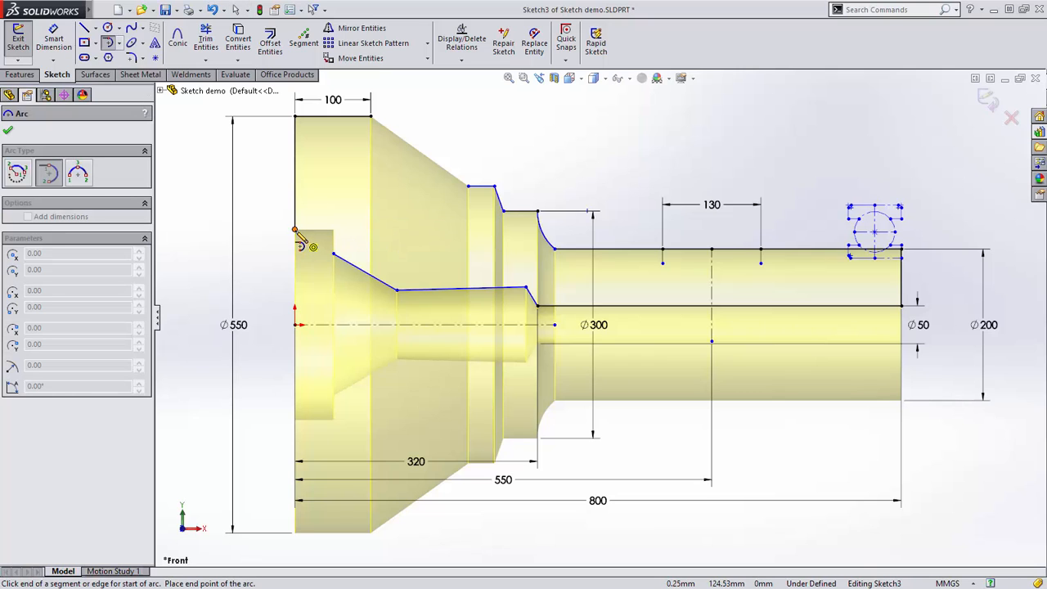
{"action": "left_click", "coordinate": [333, 254]}
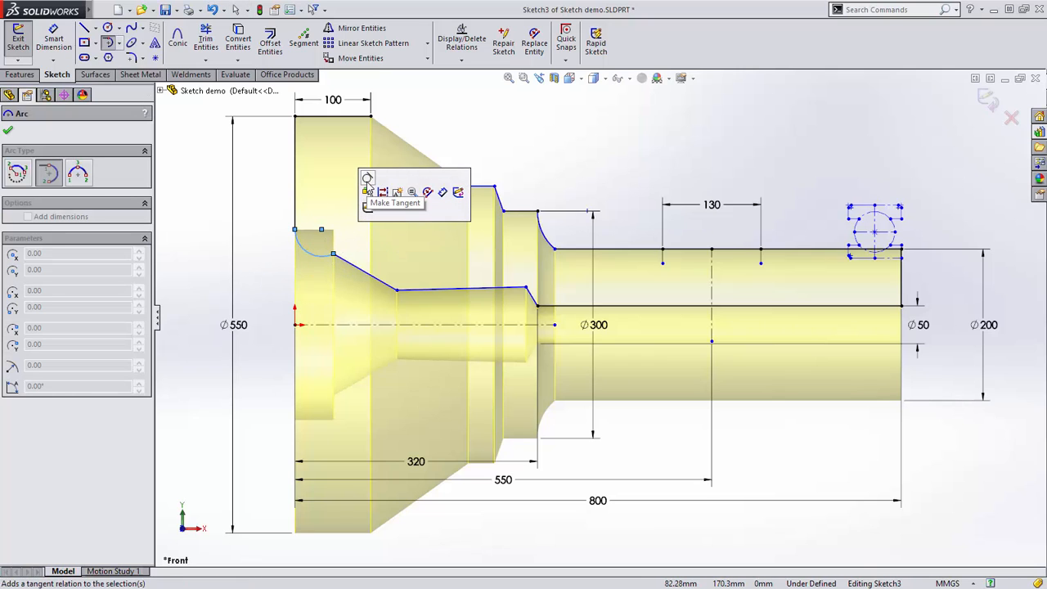
{"action": "left_click", "coordinate": [367, 180]}
{"action": "key", "text": "Escape"}
{"action": "mouse_move", "coordinate": [294, 216]}
{"action": "left_mouse_down"}
{"action": "mouse_move", "coordinate": [296, 169]}
{"action": "mouse_move", "coordinate": [296, 218]}
{"action": "left_mouse_up"}
{"action": "key", "text": "Escape"}
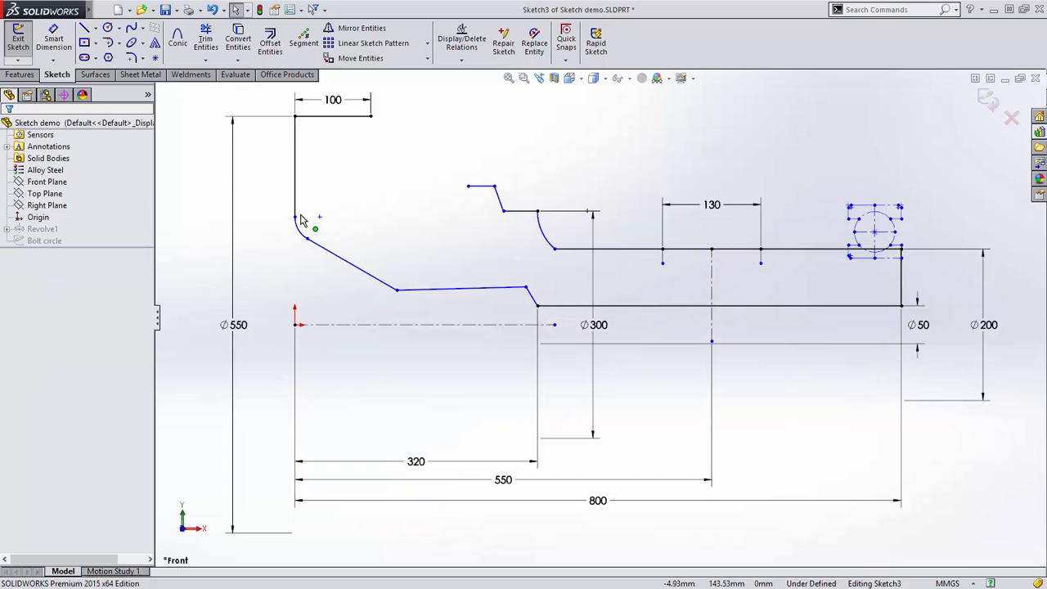
Draw a line about 40 mm long down from the flange's outer corner and make it perpendicular to the flange's horizontal edge
{"action": "key", "text": "s"}
{"action": "left_click", "coordinate": [385, 178]}
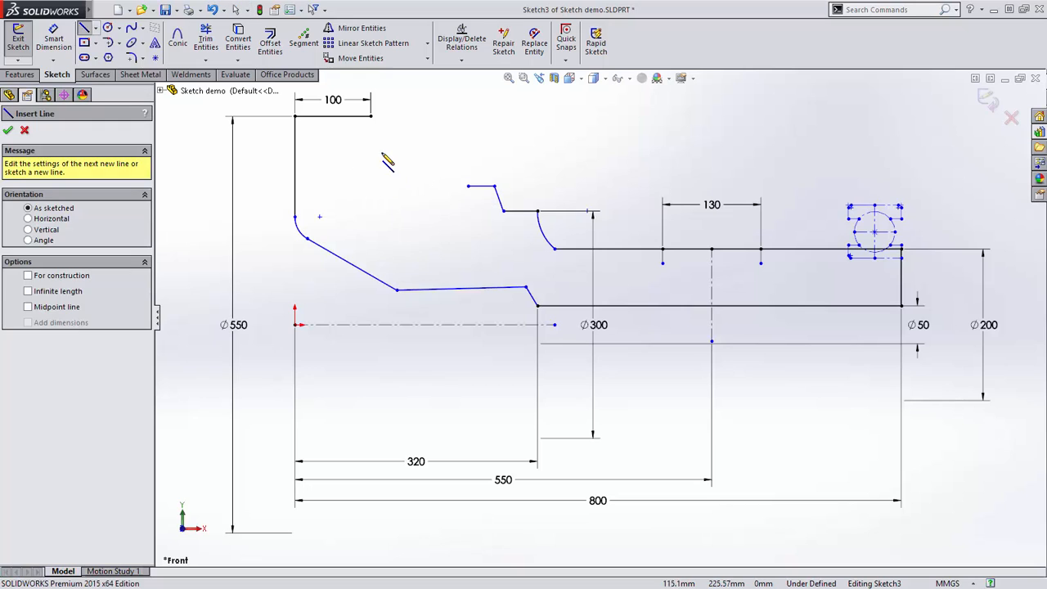
{"action": "left_click", "coordinate": [379, 146]}
{"action": "left_click", "coordinate": [371, 116]}
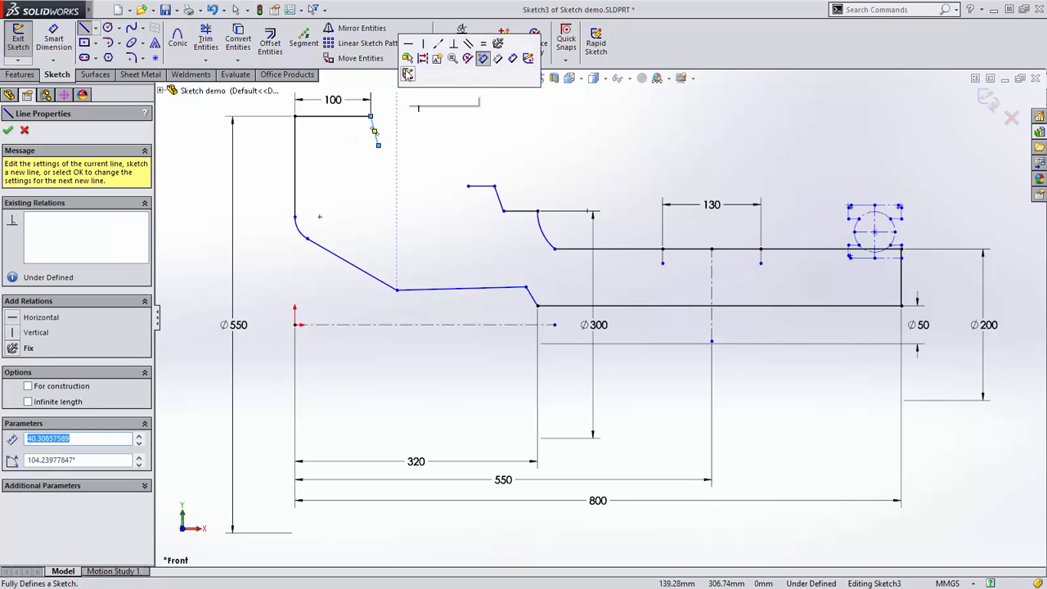
{"action": "left_click", "coordinate": [454, 46]}
Connect the short flange line to the open end of the shoulder line with a style spline, applying equal curvature at the shoulder
{"action": "key", "text": "s"}
{"action": "left_click", "coordinate": [464, 133]}
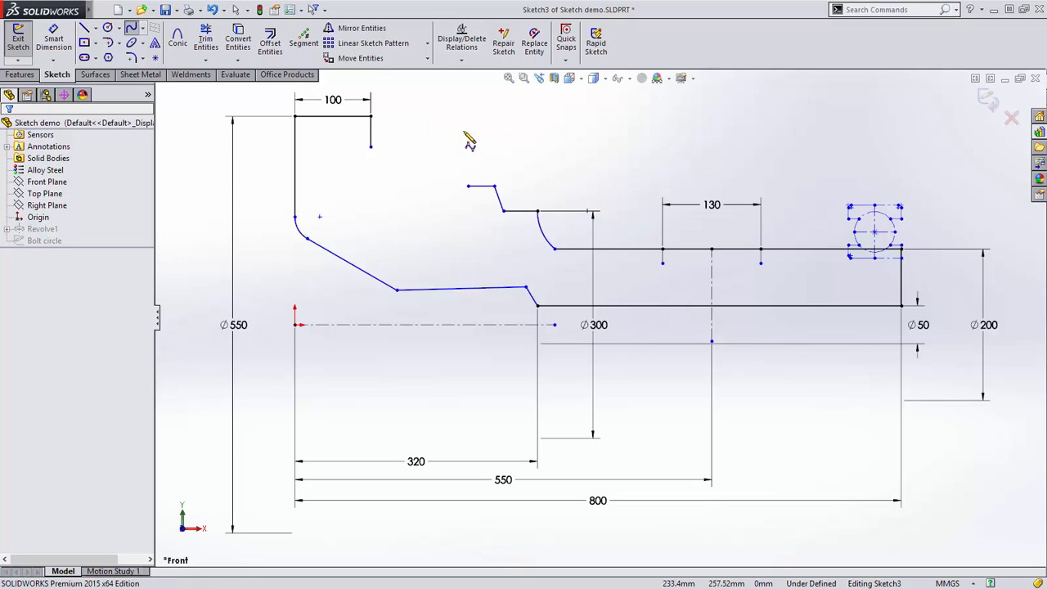
{"action": "left_click", "coordinate": [371, 146]}
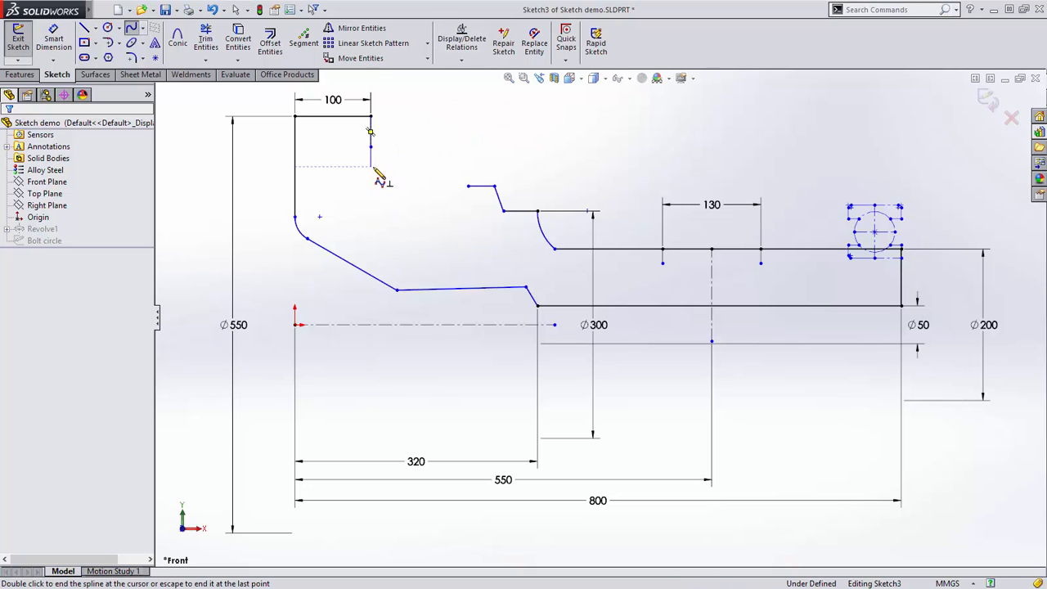
{"action": "double_click", "coordinate": [468, 186]}
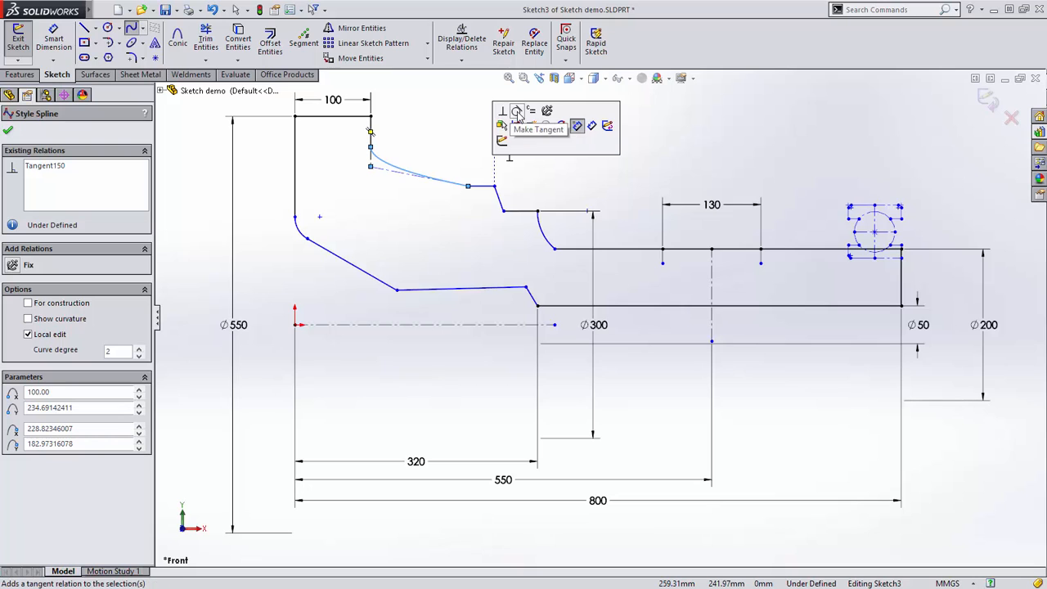
{"action": "left_click", "coordinate": [532, 113]}
{"action": "key", "text": "Escape"}
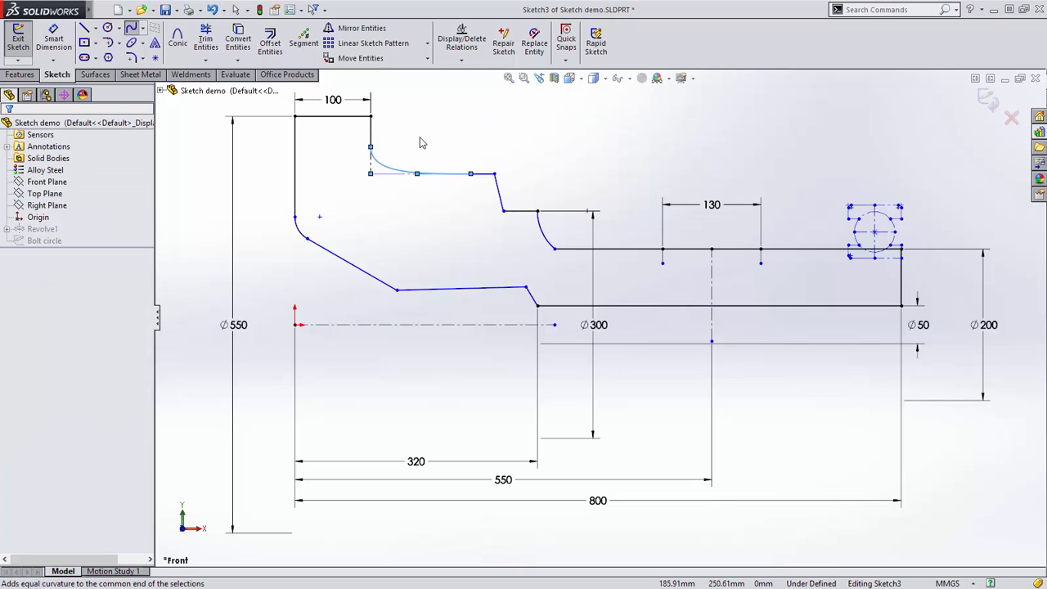
Adjust the spline's start point and the shoulder's outer corner, and make the two lines at that corner perpendicular
{"action": "left_click", "coordinate": [372, 151]}
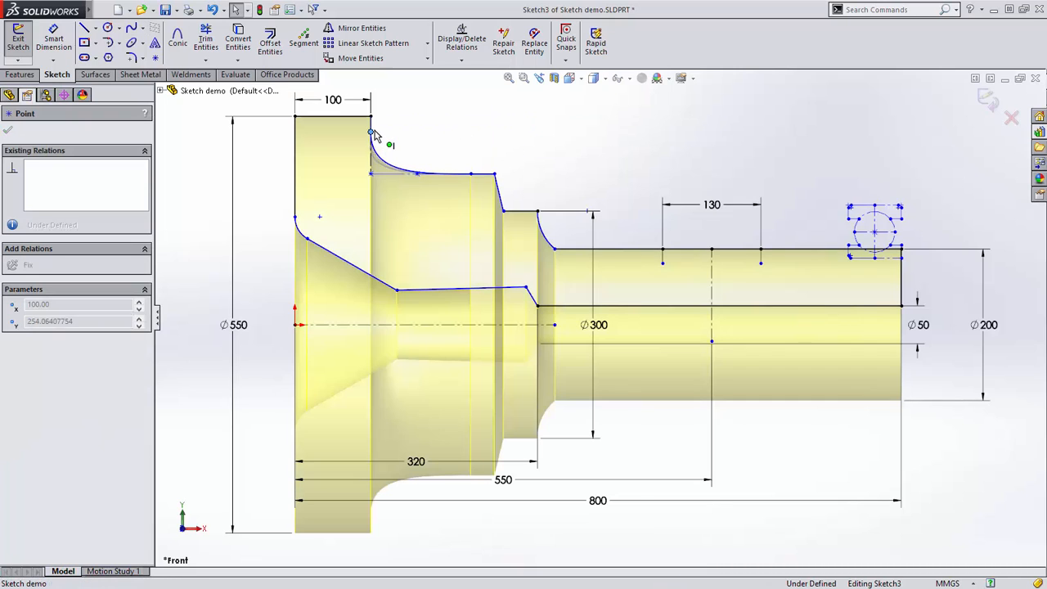
{"action": "left_click", "coordinate": [436, 144]}
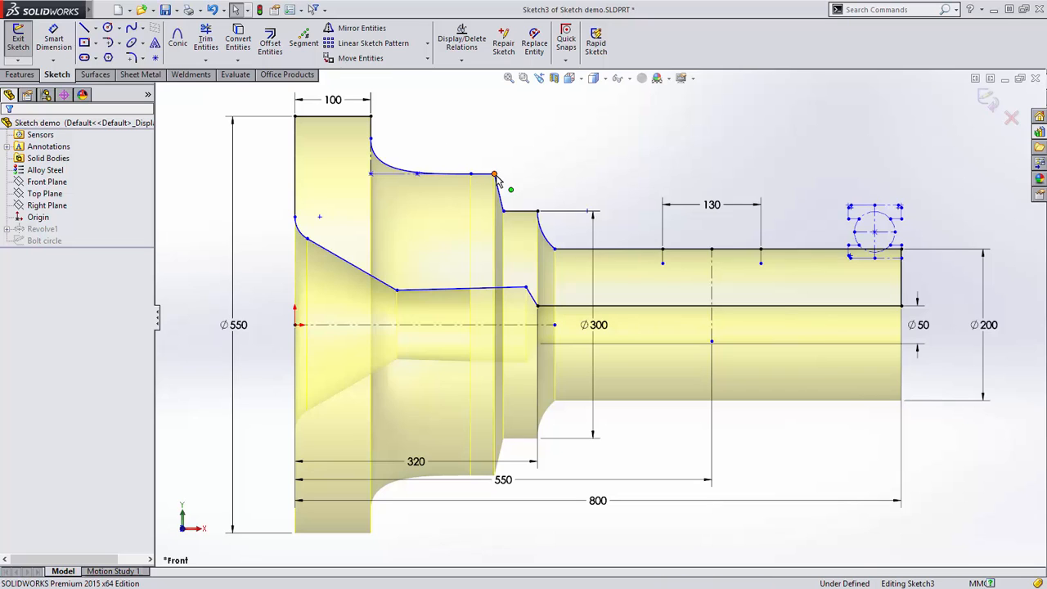
{"action": "mouse_move", "coordinate": [495, 173]}
{"action": "left_mouse_down"}
{"action": "mouse_move", "coordinate": [496, 164]}
{"action": "mouse_move", "coordinate": [495, 174]}
{"action": "left_mouse_up"}
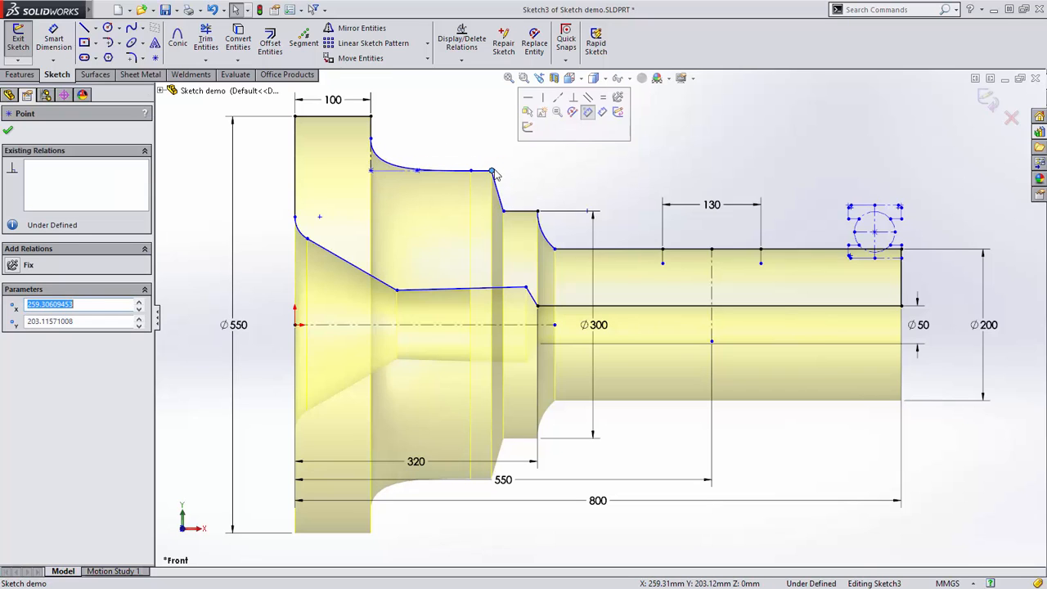
{"action": "left_click", "coordinate": [573, 99]}
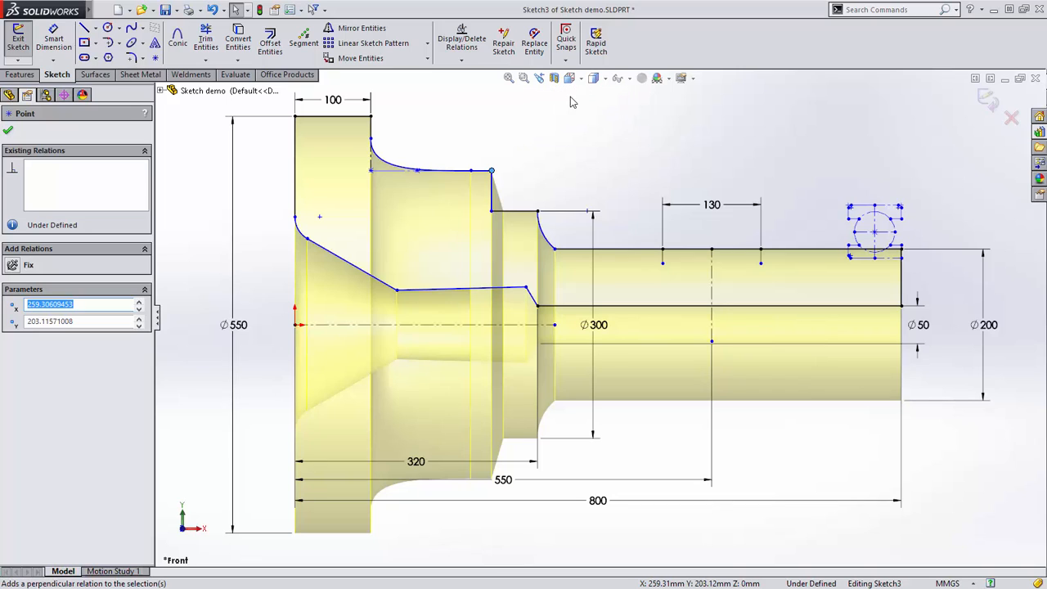
Make the neck arc tangent to the shaft's outer line and make the long inner bore line horizontal
{"action": "left_click", "coordinate": [554, 249]}
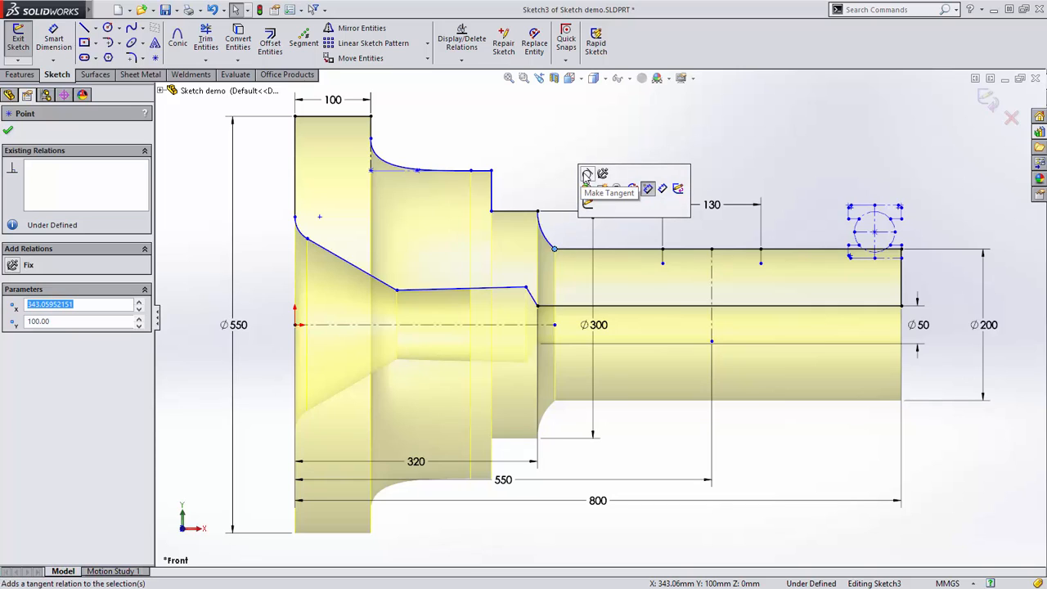
{"action": "left_click", "coordinate": [587, 175]}
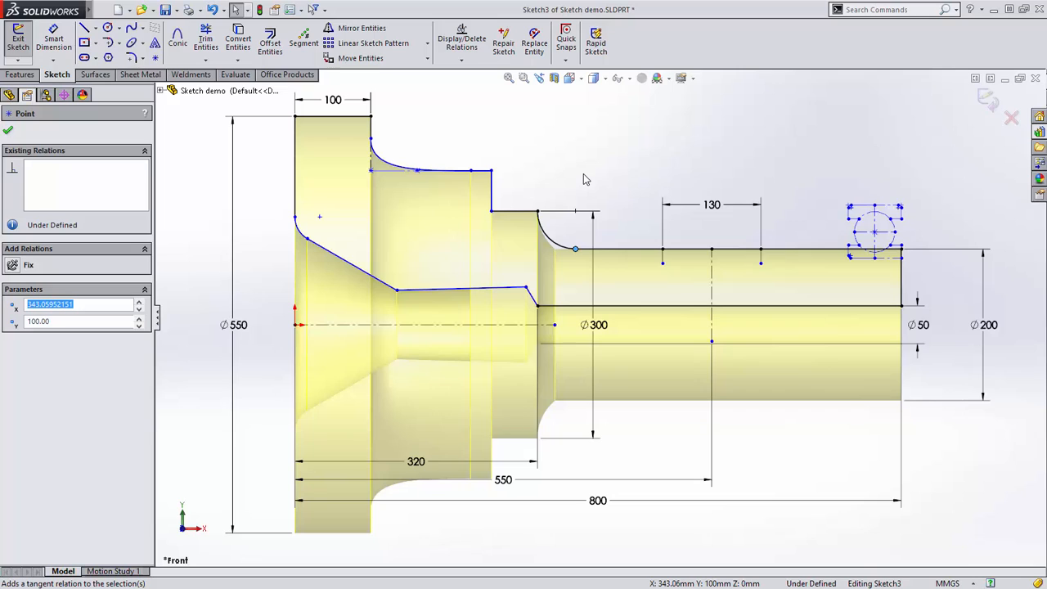
{"action": "left_click", "coordinate": [481, 289]}
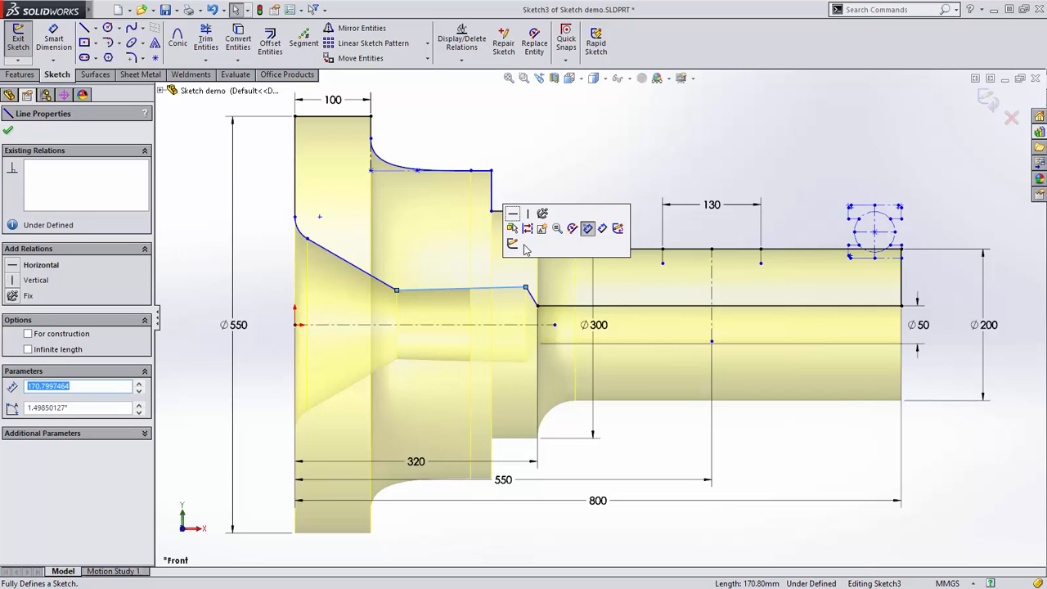
{"action": "left_click", "coordinate": [512, 213]}
{"action": "left_click", "coordinate": [516, 199]}
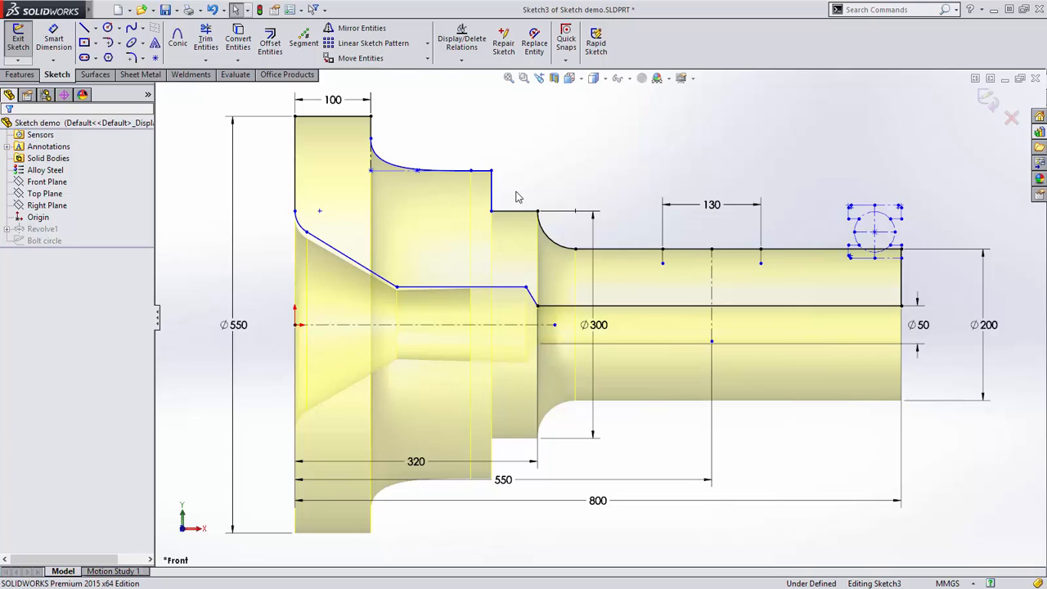
Dimension the full included angle of the bore's entry cone about the centerline as 60°
{"action": "right_click_drag", "start_coordinate": [516, 197], "coordinate": [518, 136]}
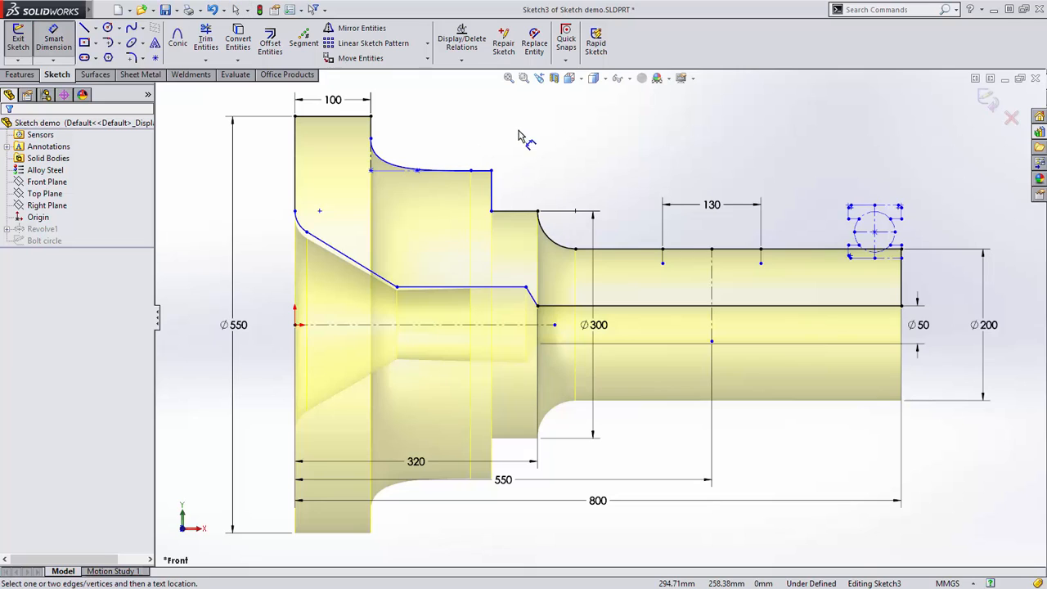
{"action": "left_click", "coordinate": [370, 265]}
{"action": "left_click", "coordinate": [338, 325]}
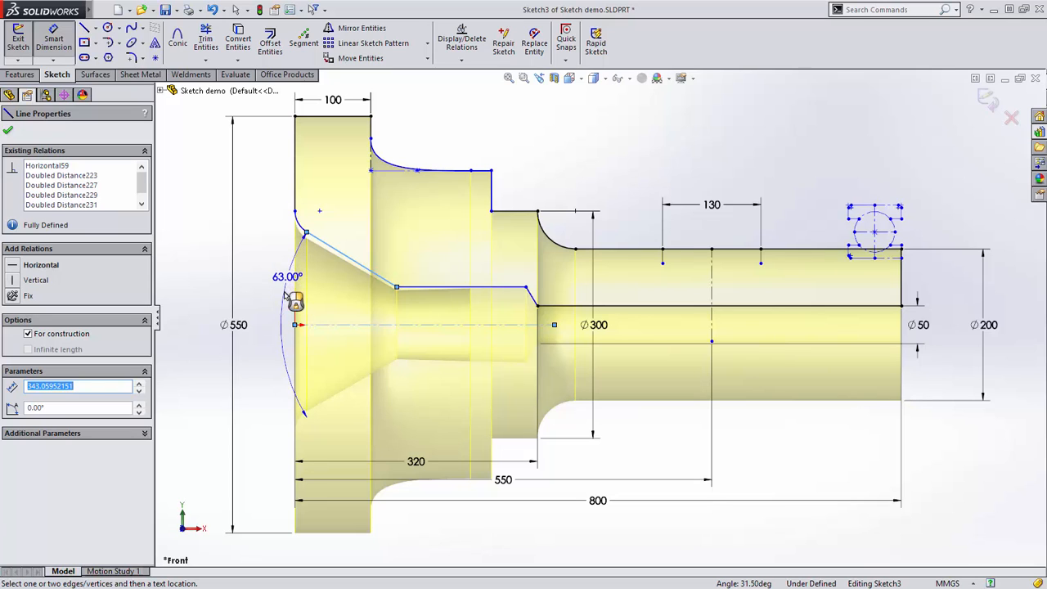
{"action": "left_click", "coordinate": [284, 292]}
{"action": "type", "text": "60"}
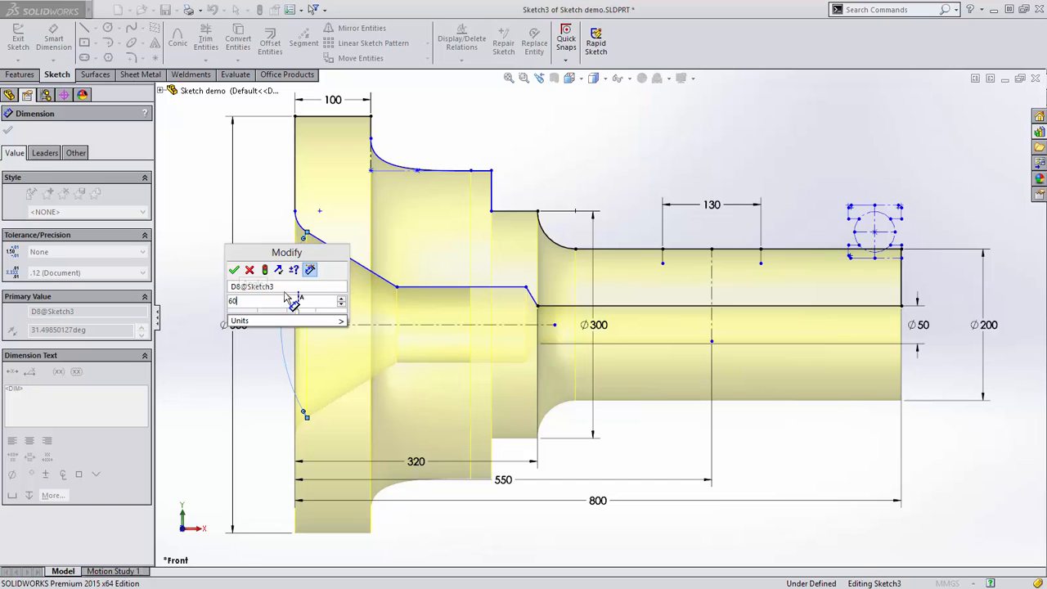
{"action": "key", "text": "Return"}
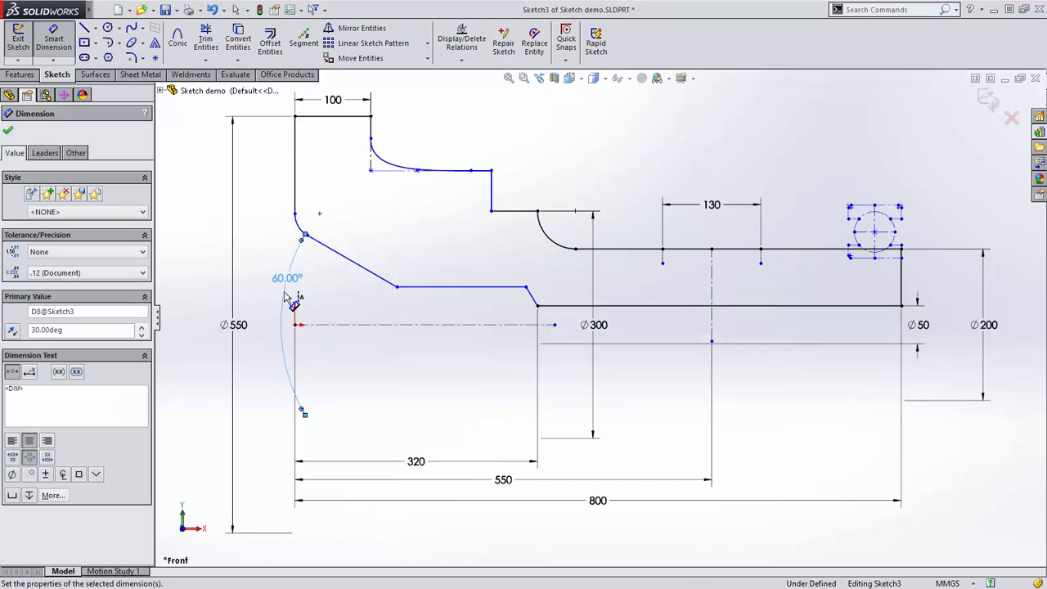
Dimension the full included angle of the short sloped line at the large bore's inner end about the centerline
{"action": "left_click", "coordinate": [533, 299]}
{"action": "left_click", "coordinate": [482, 286]}
{"action": "left_click", "coordinate": [474, 279]}
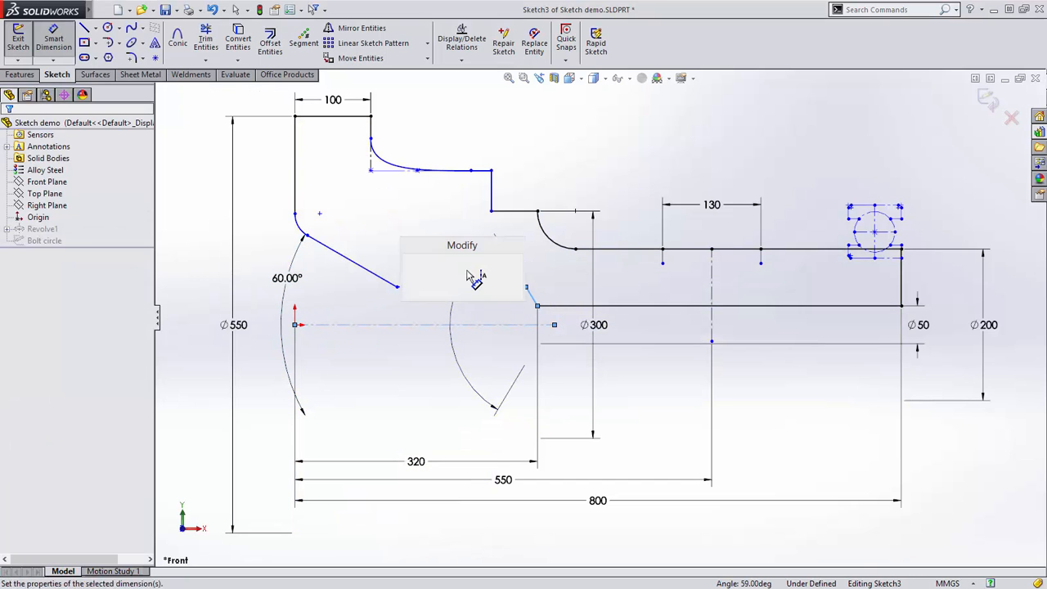
{"action": "left_click", "coordinate": [409, 270]}
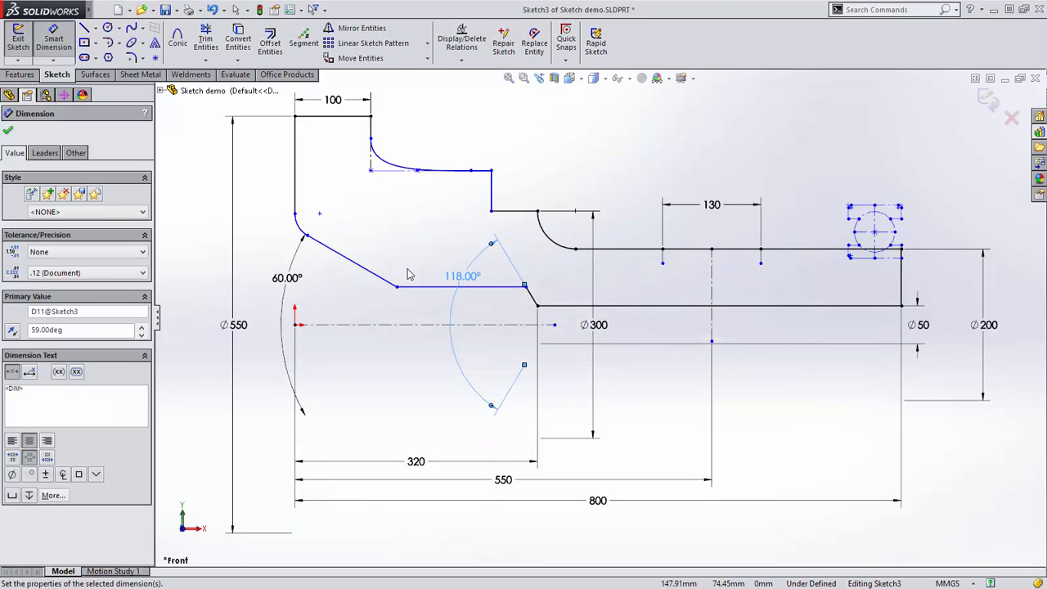
{"action": "key", "text": "Escape"}
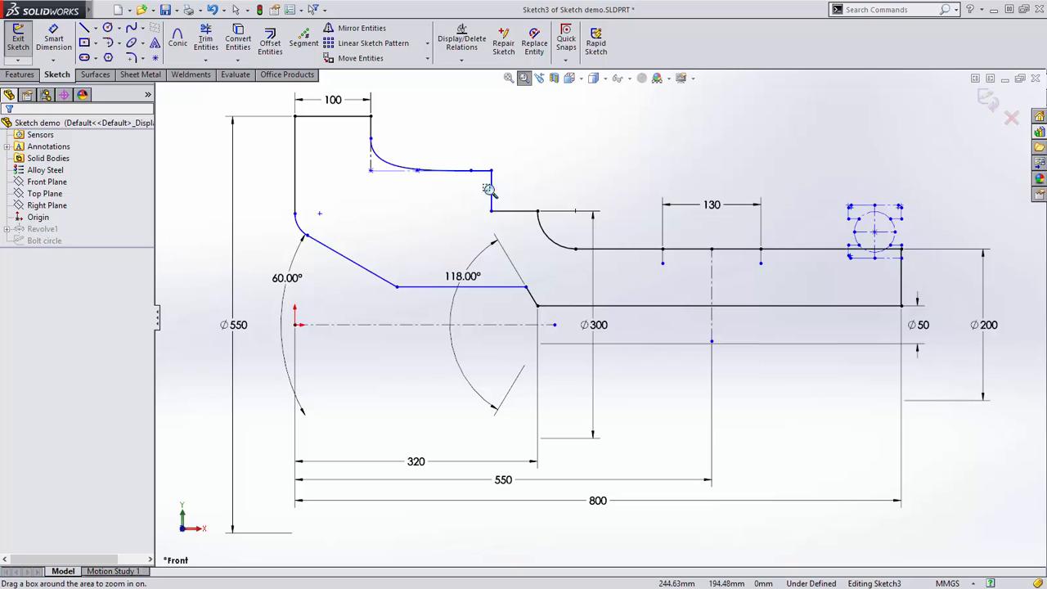
Sketch a trapezoidal groove with a bottom midpoint line about 95 mm long centered on the vertical construction line, joined to both ends of the 130 mm span
{"action": "mouse_move", "coordinate": [479, 177]}
{"action": "left_mouse_down"}
{"action": "mouse_move", "coordinate": [841, 327]}
{"action": "mouse_move", "coordinate": [940, 335]}
{"action": "left_mouse_up"}
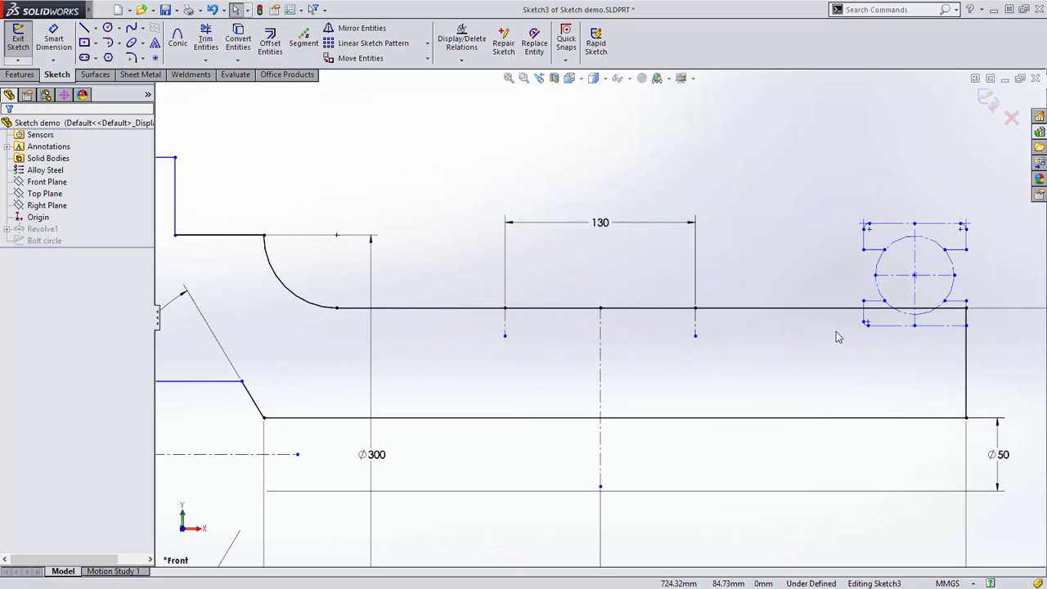
{"action": "key", "text": "s"}
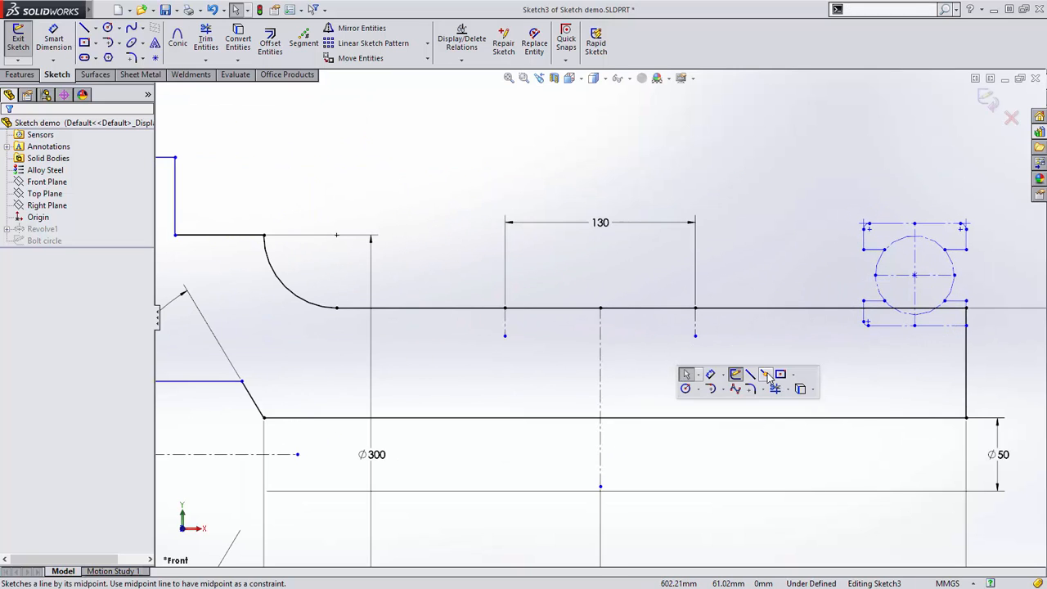
{"action": "left_click", "coordinate": [766, 374]}
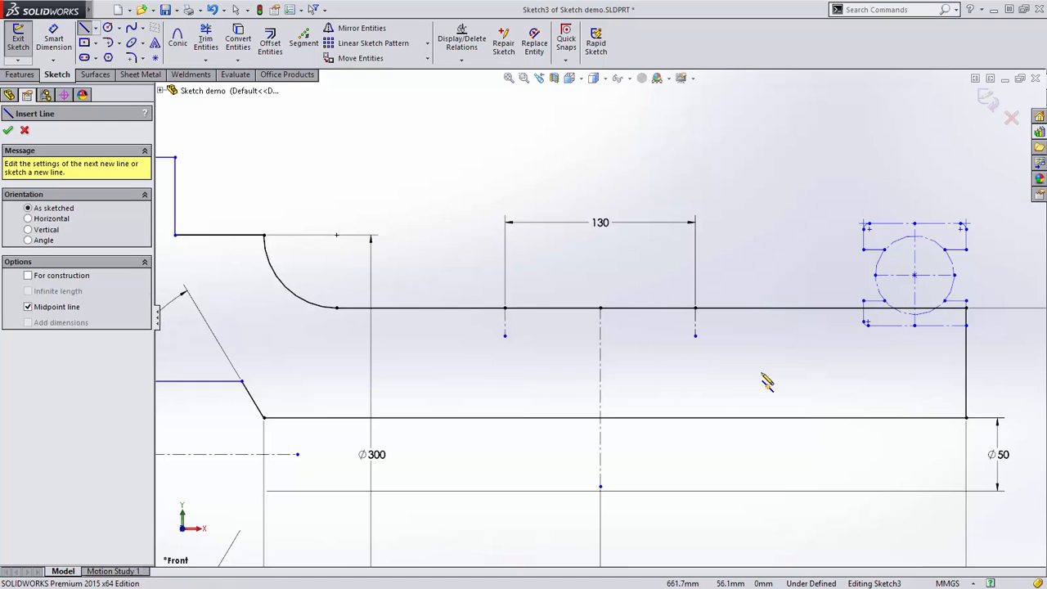
{"action": "left_click", "coordinate": [601, 377]}
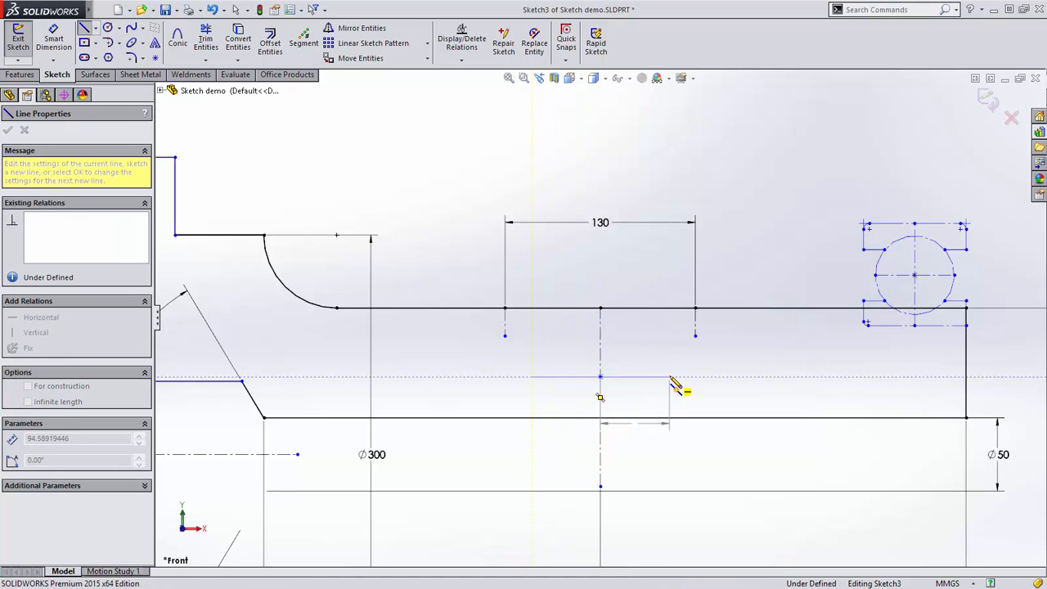
{"action": "left_click", "coordinate": [670, 376]}
{"action": "left_click", "coordinate": [694, 308]}
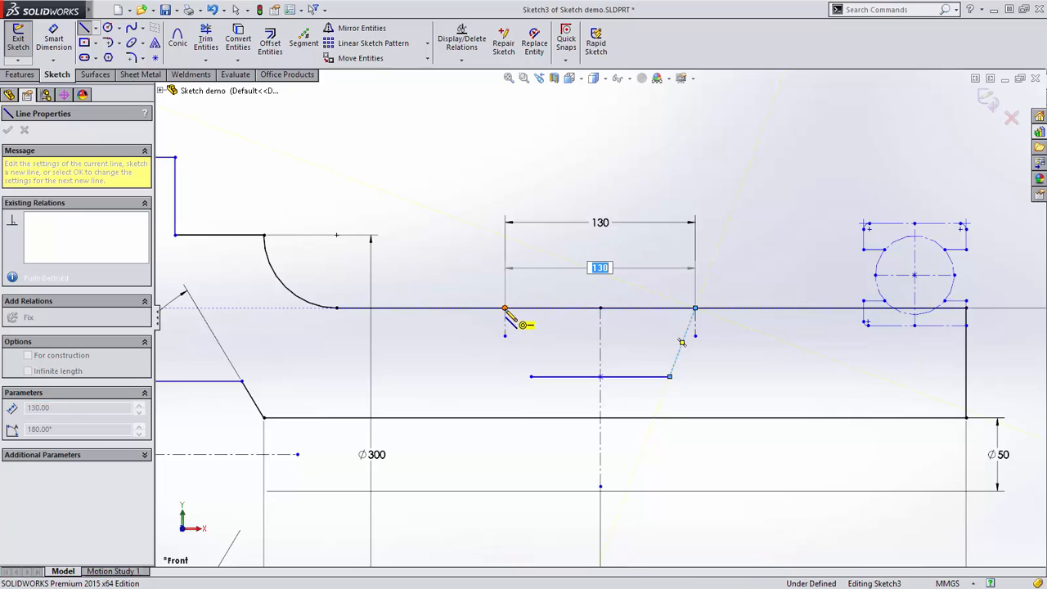
{"action": "left_click", "coordinate": [504, 308]}
{"action": "left_click", "coordinate": [531, 377]}
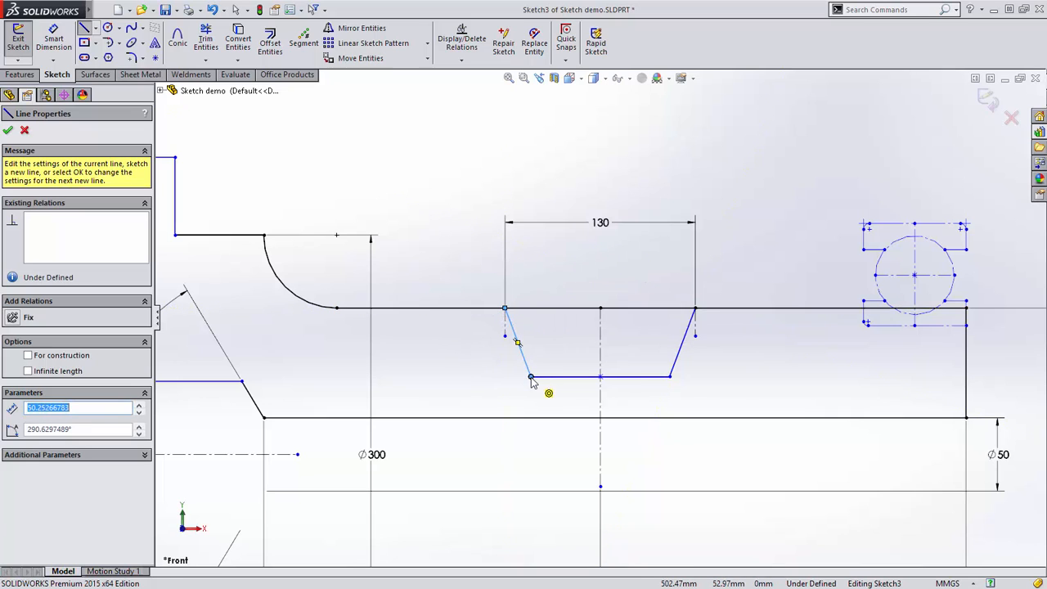
{"action": "key", "text": "Escape"}
Make the groove shallower by moving its bottom corner up and inward until the bottom line is about 61 mm long, and check its relations
{"action": "left_click_drag", "start_coordinate": [530, 377], "coordinate": [557, 325]}
{"action": "left_click", "coordinate": [571, 326]}
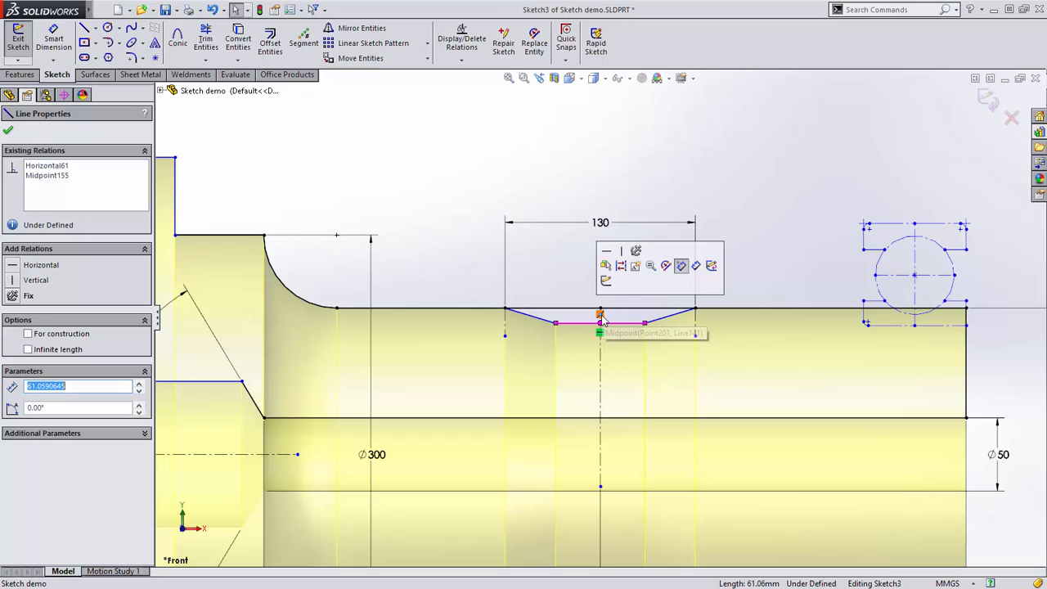
{"action": "key", "text": "Escape"}
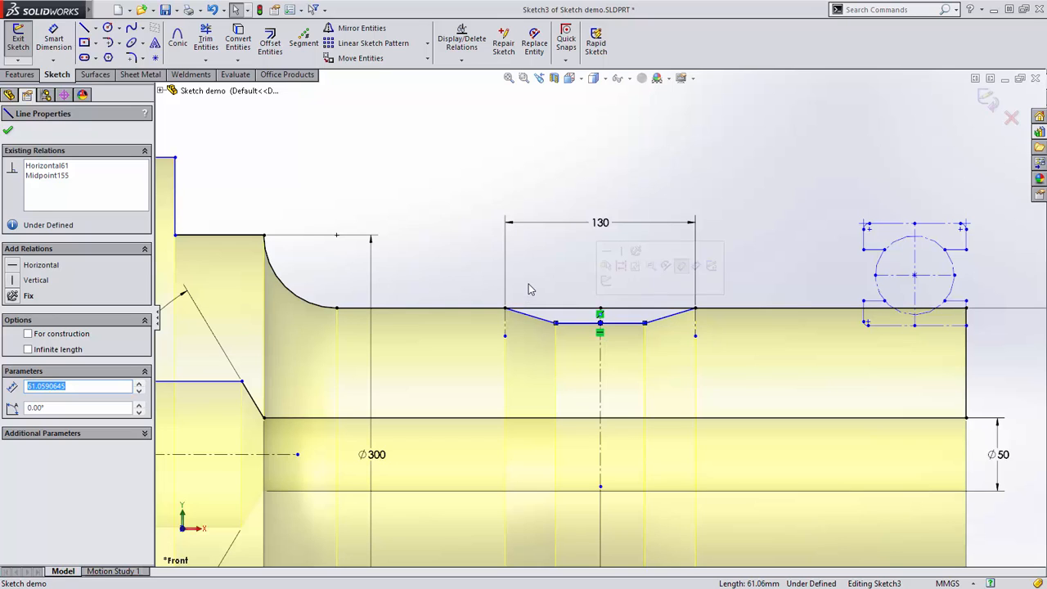
Sketch a 30 by 10 mm corner rectangle with midpoint construction lines and place it centered directly beneath the groove's bottom line
{"action": "key", "text": "s"}
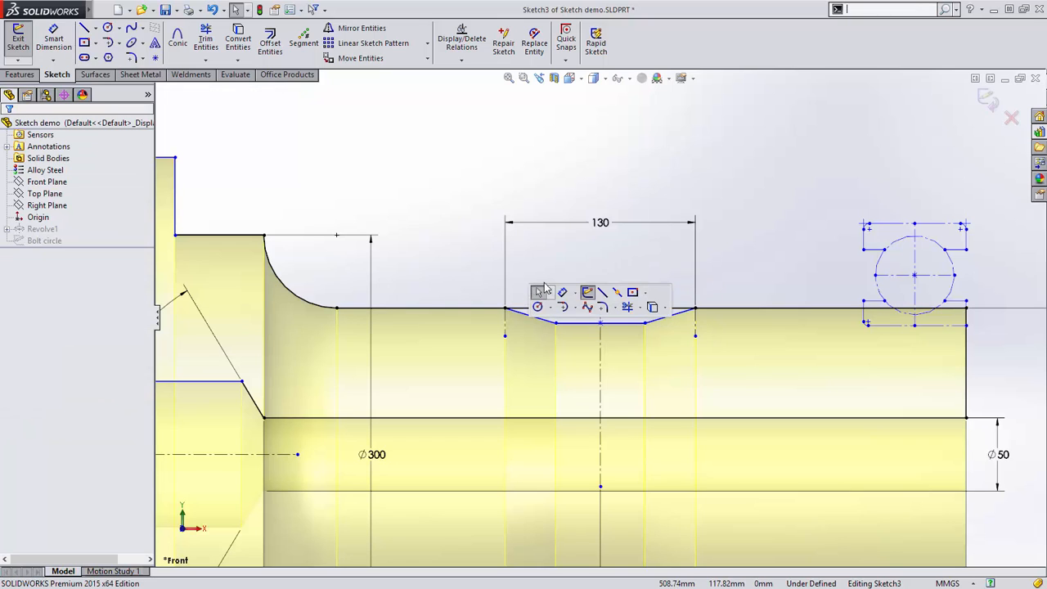
{"action": "left_click", "coordinate": [634, 297]}
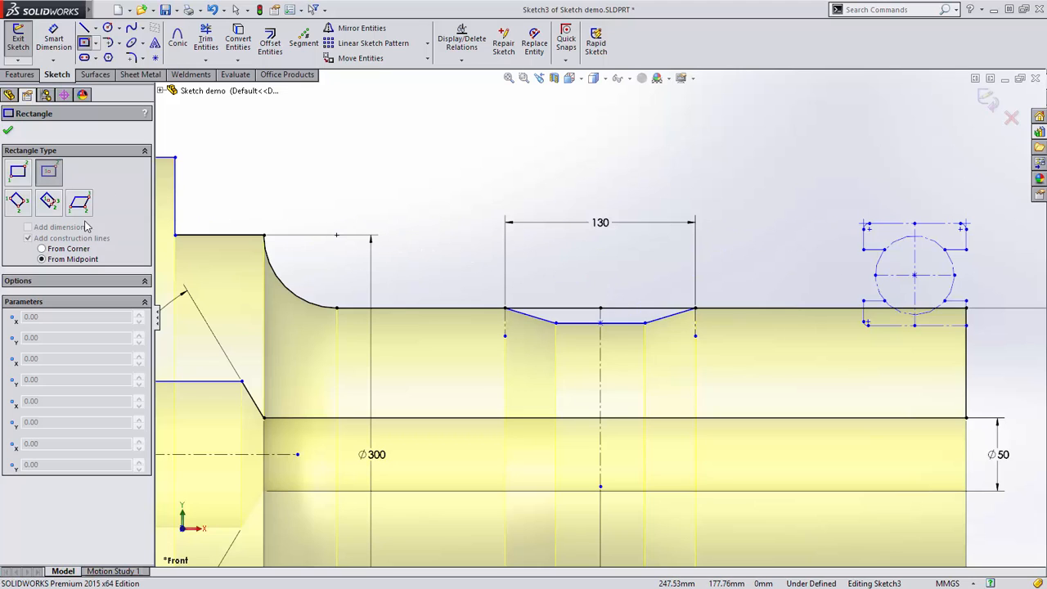
{"action": "left_click", "coordinate": [79, 202]}
{"action": "left_click", "coordinate": [48, 201]}
{"action": "left_click", "coordinate": [17, 201]}
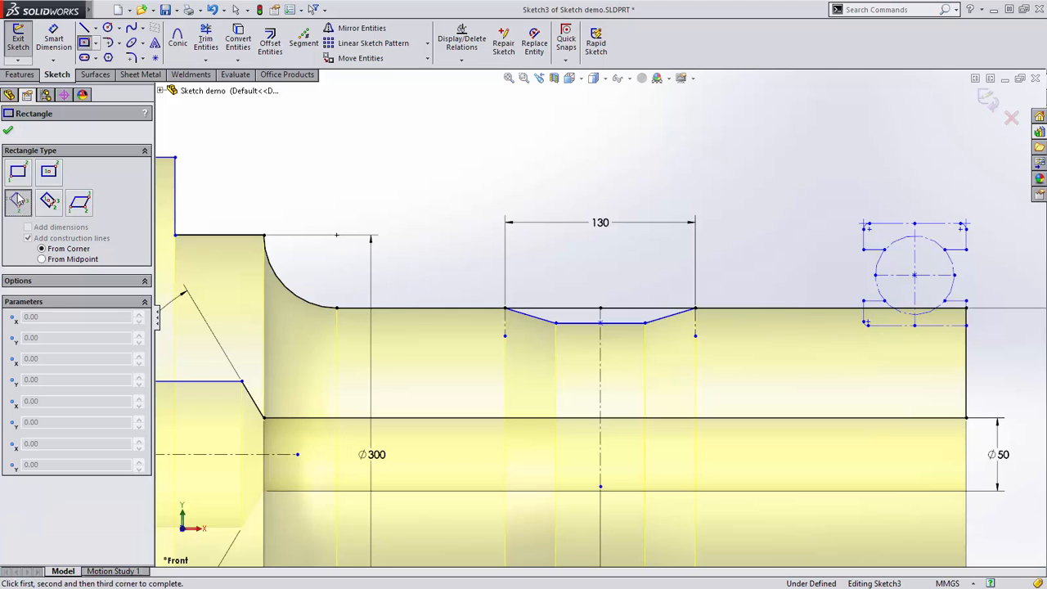
{"action": "left_click", "coordinate": [17, 172]}
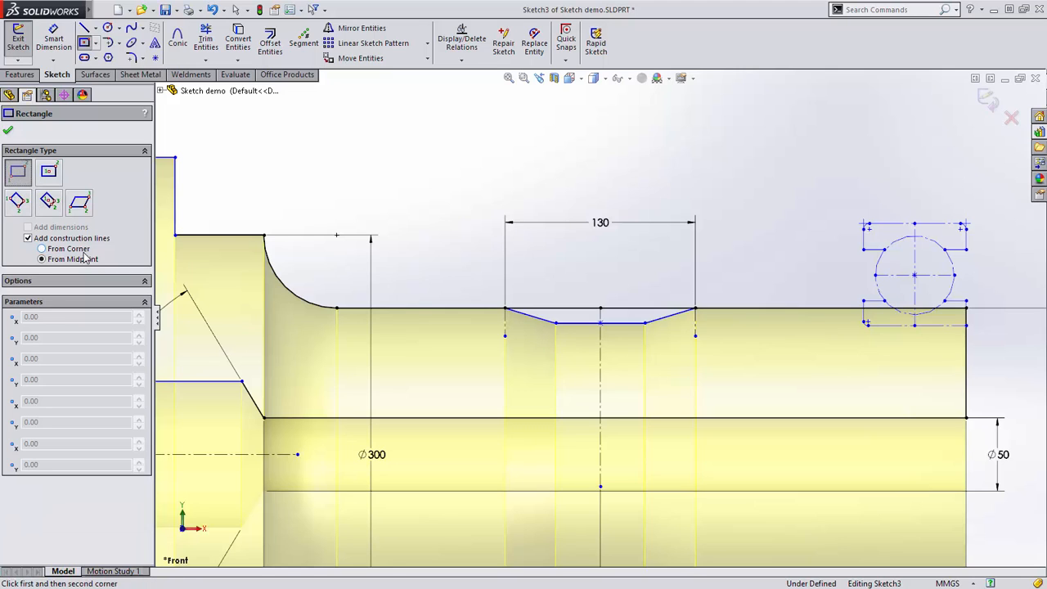
{"action": "left_click", "coordinate": [385, 157]}
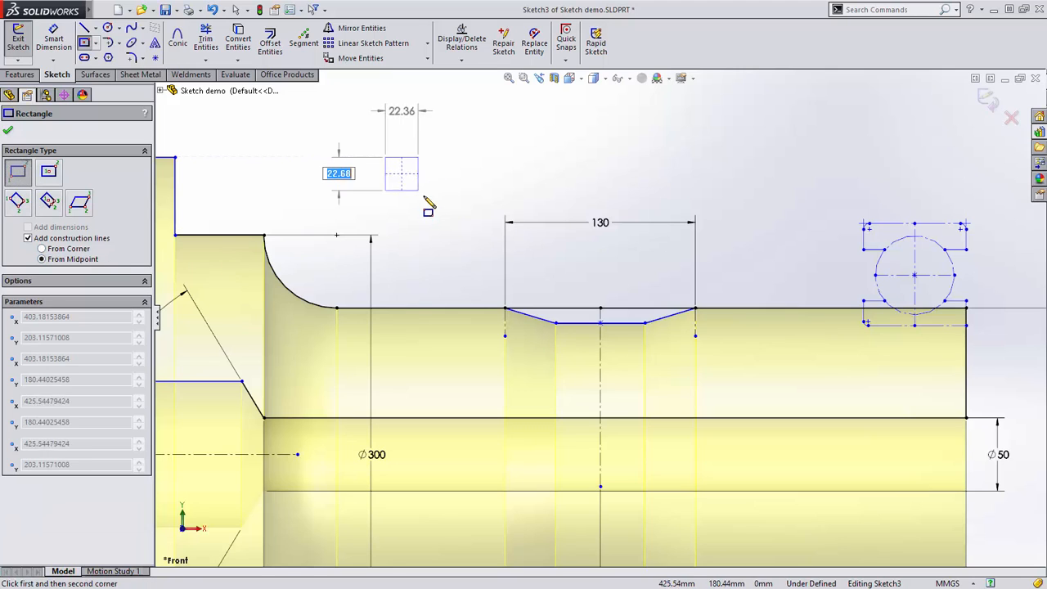
{"action": "type", "text": "10"}
{"action": "key", "text": "Tab"}
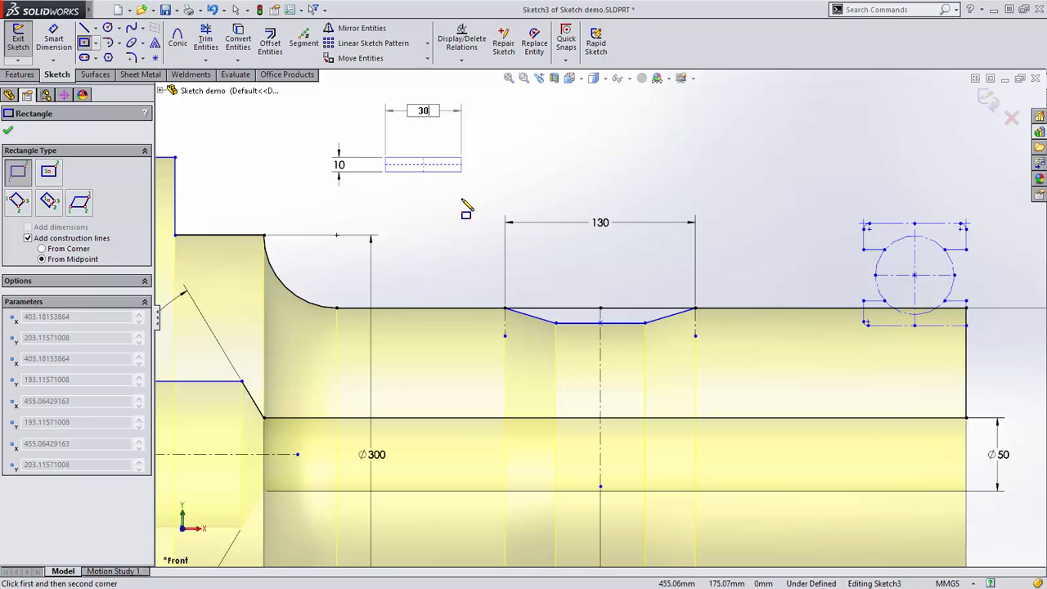
{"action": "type", "text": "30"}
{"action": "key", "text": "Return"}
{"action": "key", "text": "Escape"}
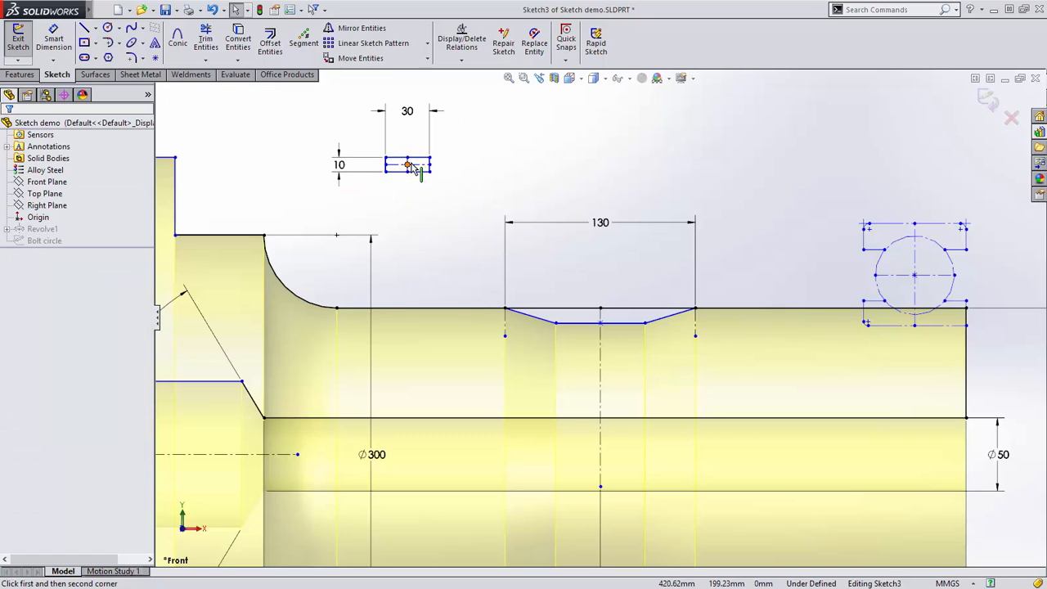
{"action": "left_click_drag", "start_coordinate": [413, 166], "coordinate": [609, 331]}
{"action": "left_click", "coordinate": [595, 300]}
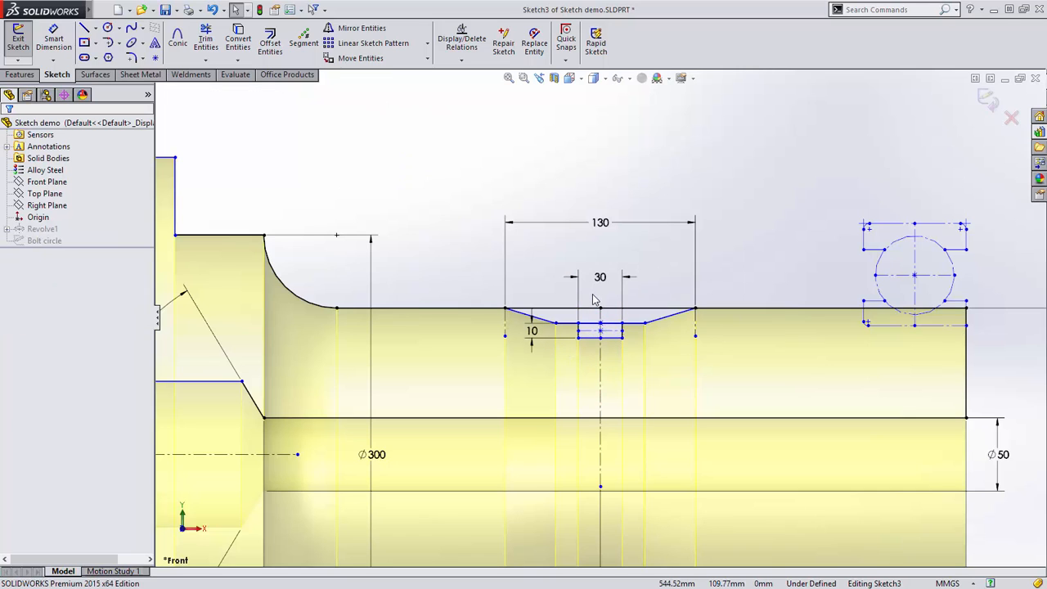
Split the 480 mm horizontal bore line into 6 equal sketch segments with the Segment tool
{"action": "left_click", "coordinate": [573, 418]}
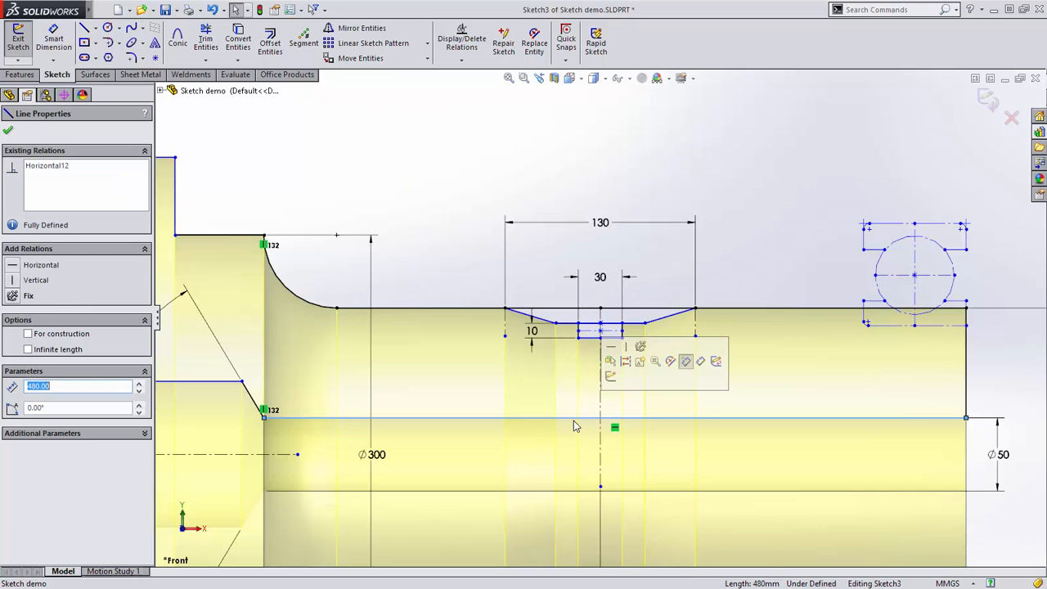
{"action": "left_click", "coordinate": [305, 45]}
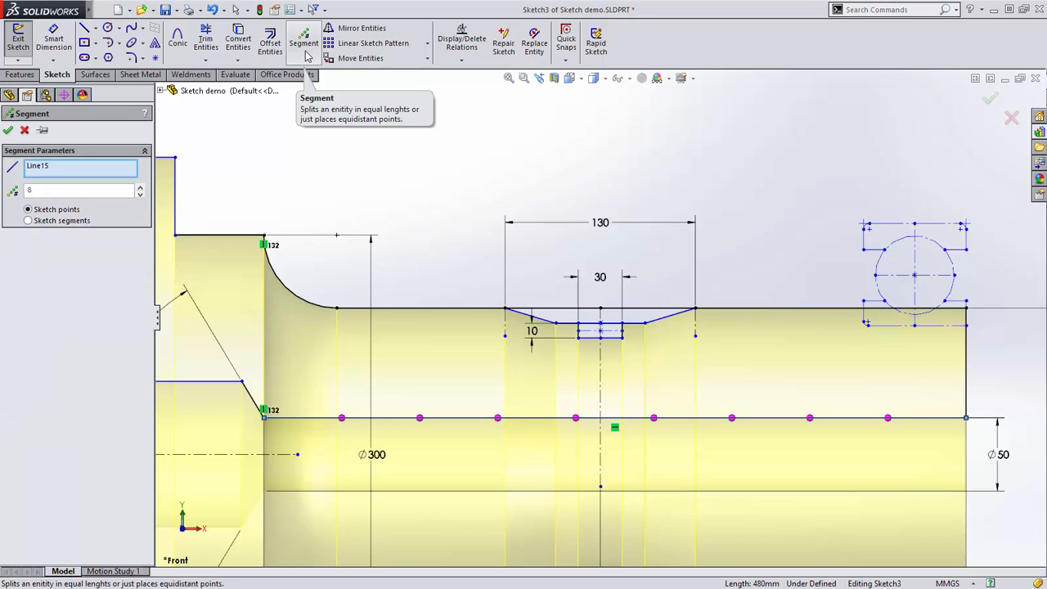
{"action": "left_click", "coordinate": [85, 221]}
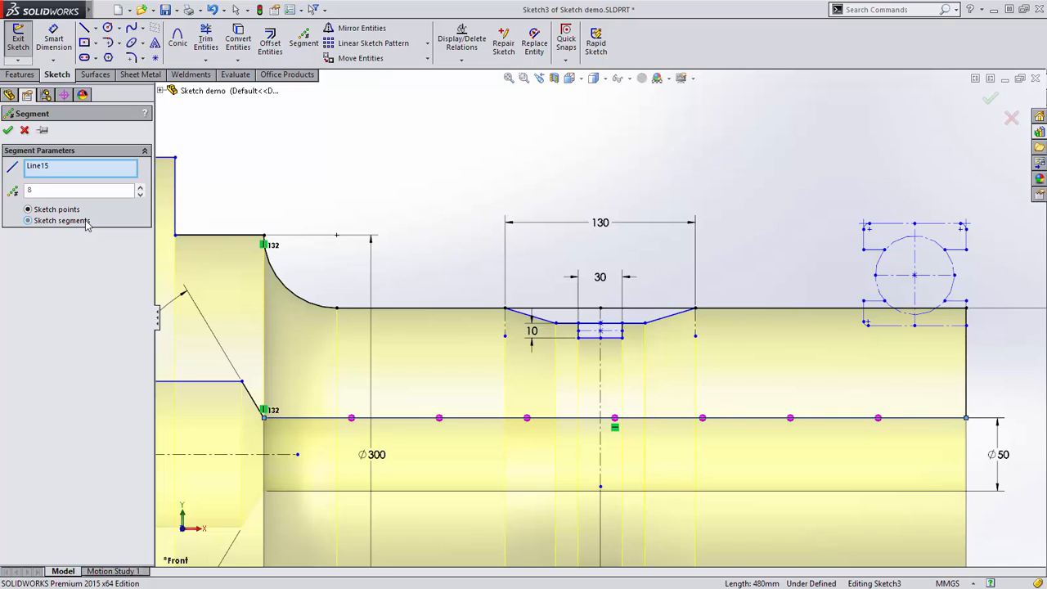
{"action": "left_click", "coordinate": [140, 195]}
{"action": "left_click", "coordinate": [141, 194]}
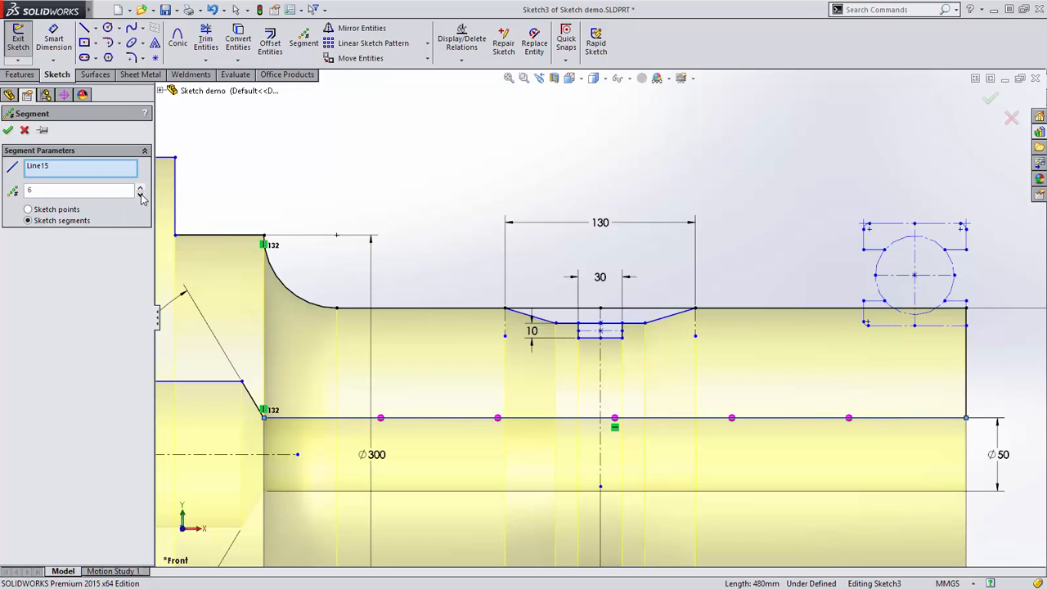
{"action": "left_click", "coordinate": [9, 131]}
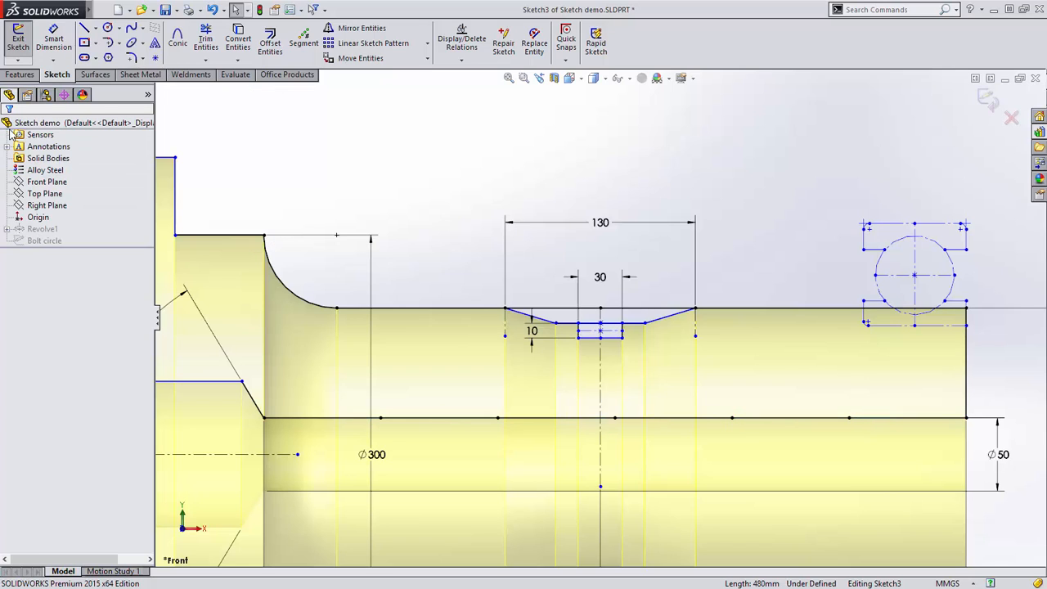
Delete the collinear and equal-length relations of the bore's outermost segment and reshape it into a sloped line meeting the shaft's end face
{"action": "left_click", "coordinate": [872, 422]}
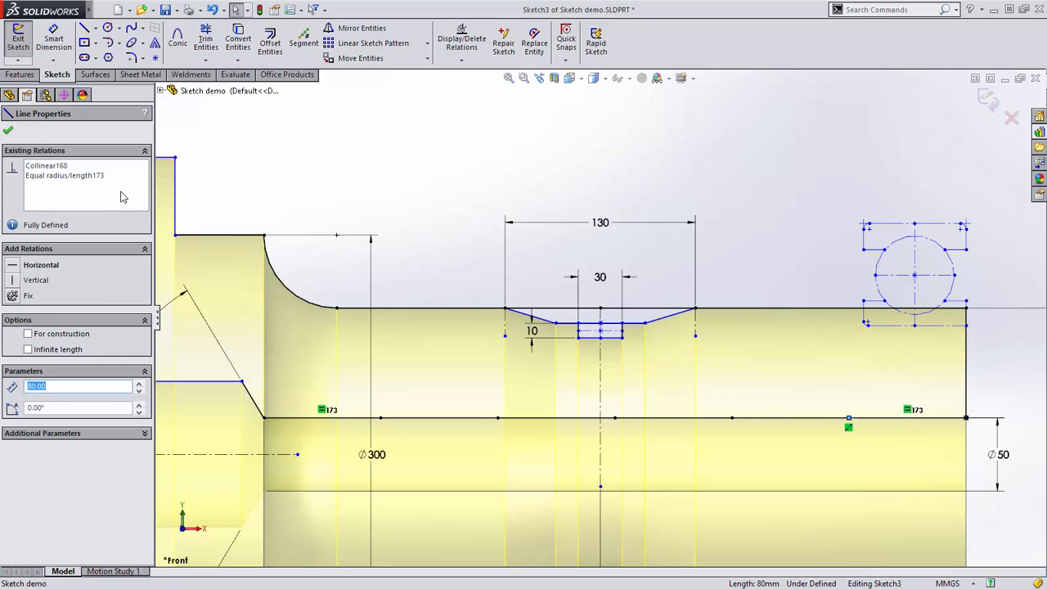
{"action": "right_click", "coordinate": [122, 195]}
{"action": "left_click", "coordinate": [156, 206]}
{"action": "left_click", "coordinate": [913, 397]}
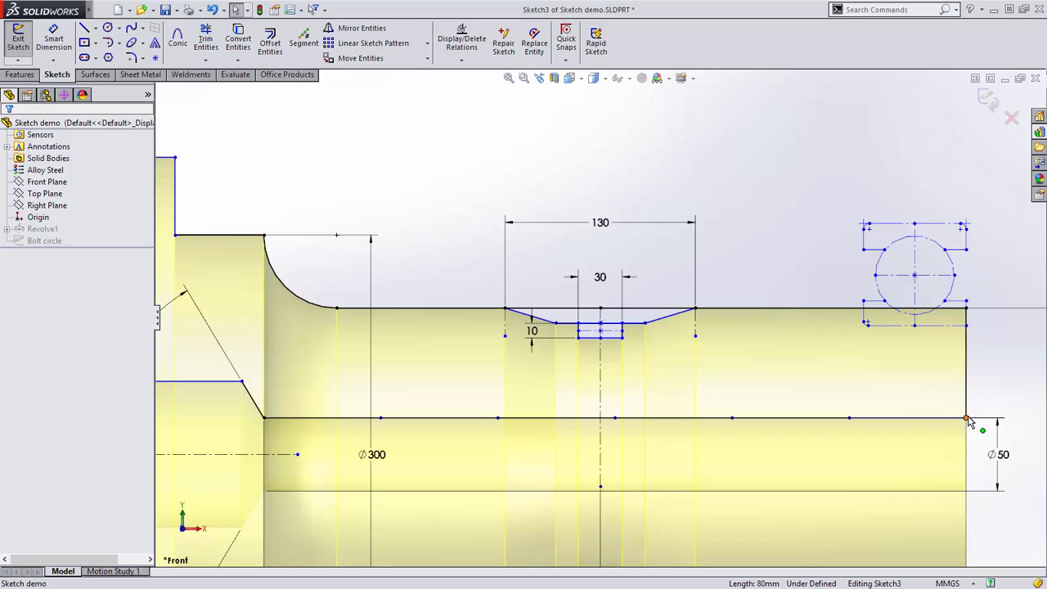
{"action": "left_click_drag", "start_coordinate": [968, 419], "coordinate": [916, 421]}
{"action": "left_click", "coordinate": [803, 276]}
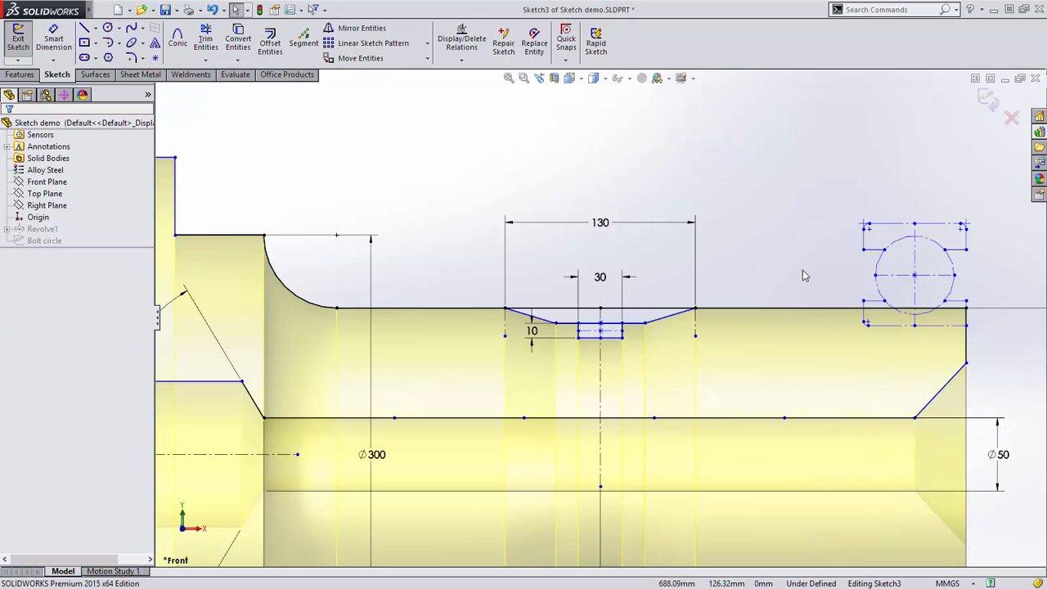
Convert the chain of construction lines beneath the circle at the shaft's end into normal sketch geometry
{"action": "right_click", "coordinate": [888, 325]}
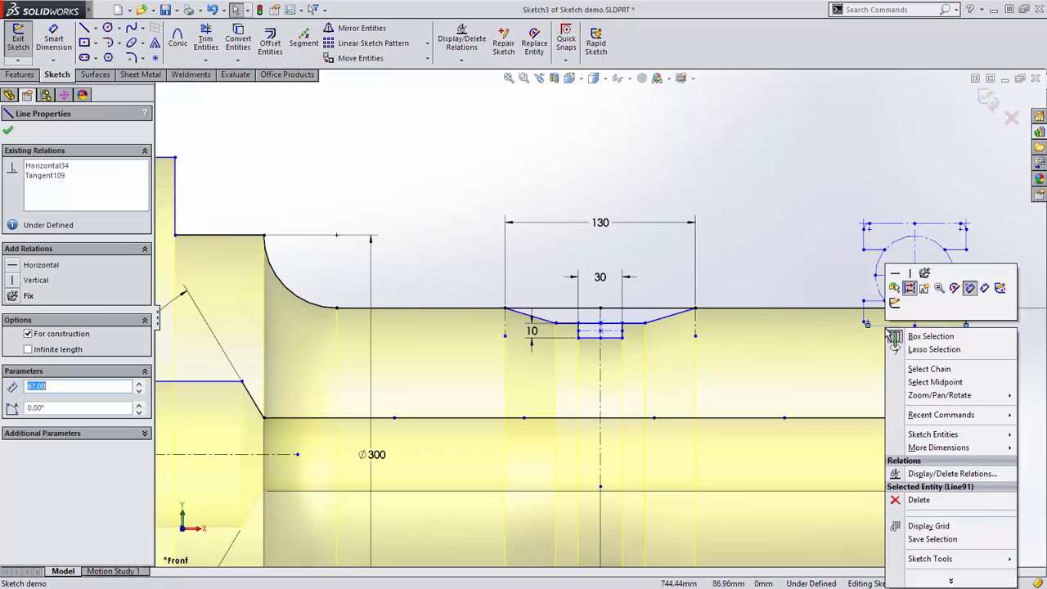
{"action": "left_click", "coordinate": [916, 369]}
{"action": "right_click", "coordinate": [865, 369]}
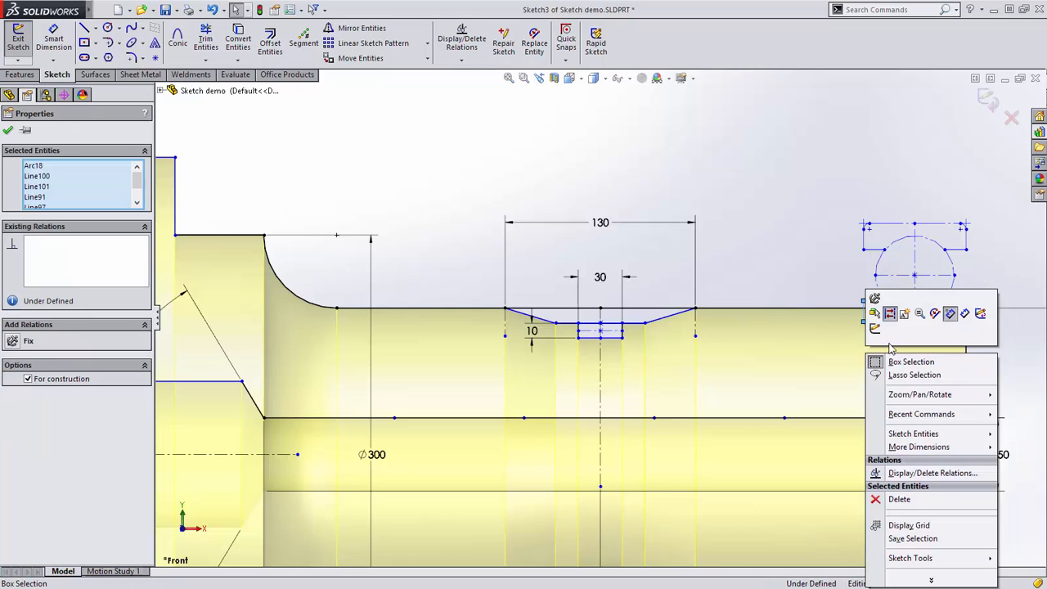
{"action": "left_click", "coordinate": [890, 315]}
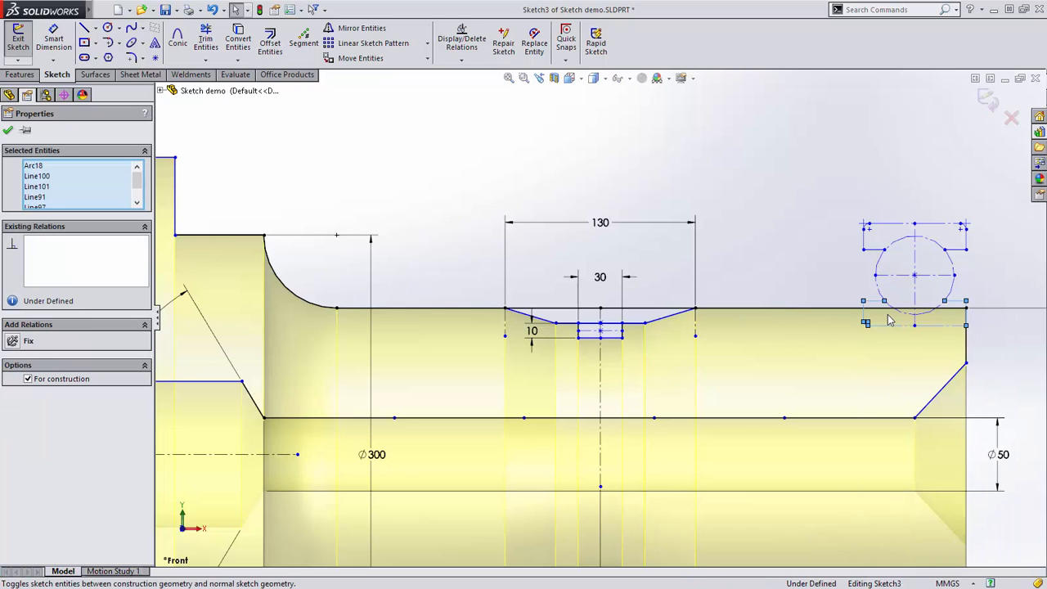
Shorten the sloped line at the bore mouth to about 42 mm and exit the profile sketch to rebuild the revolve
{"action": "left_click", "coordinate": [939, 397]}
{"action": "left_click_drag", "start_coordinate": [930, 393], "coordinate": [942, 406]}
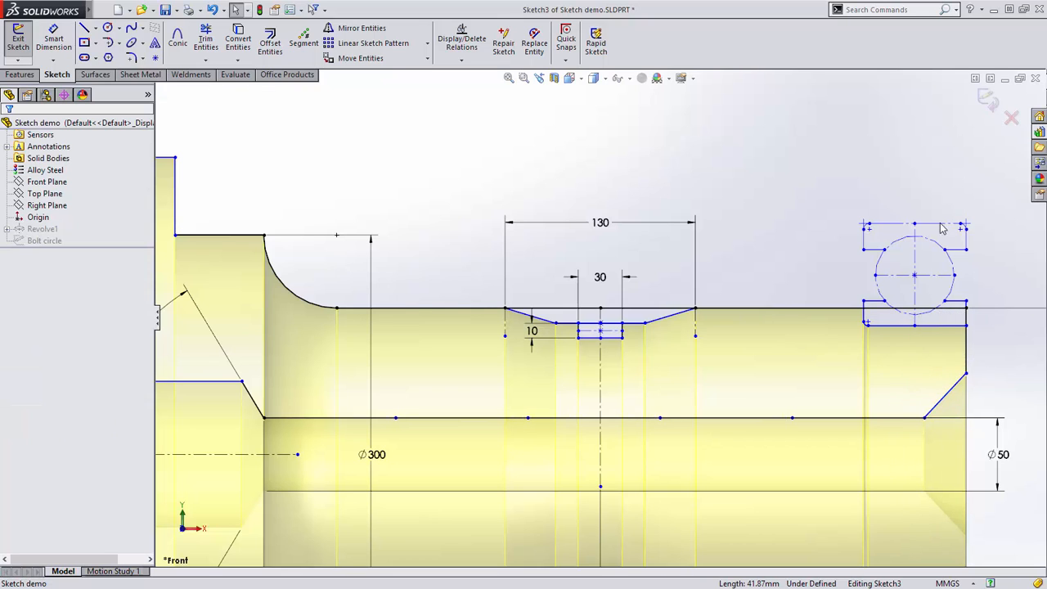
{"action": "left_click", "coordinate": [987, 99]}
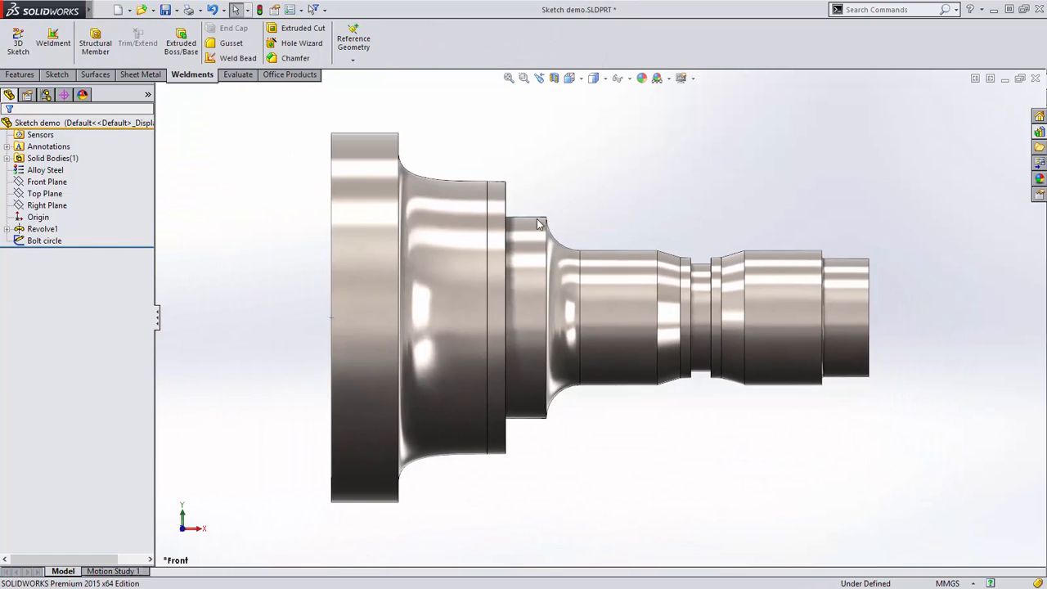
Edit the Bolt circle sketch and place 8 equidistant sketch points on the 475 mm circle with the Segment tool
{"action": "left_click", "coordinate": [526, 257]}
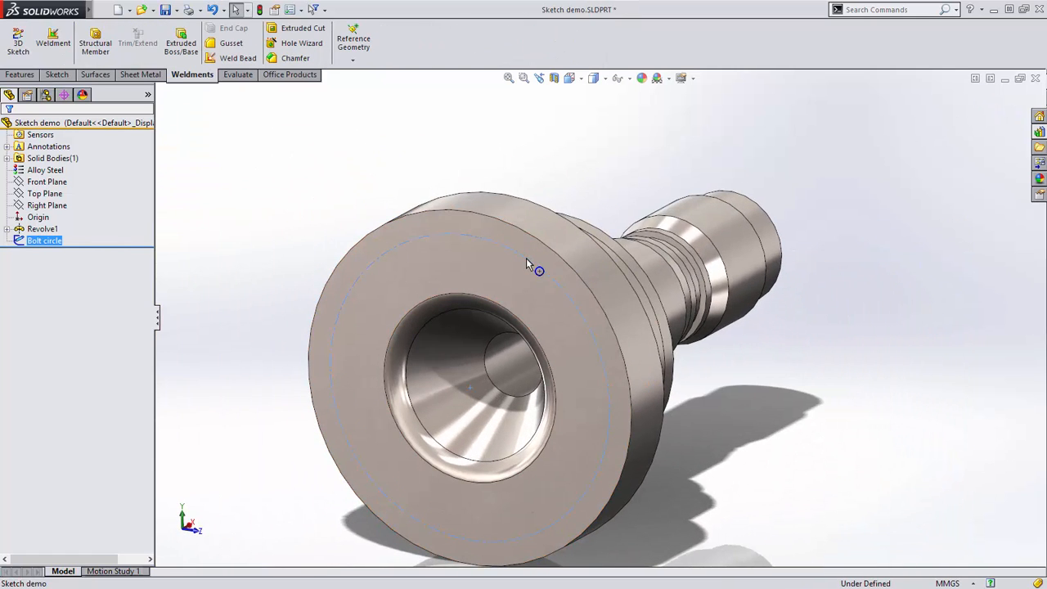
{"action": "right_click", "coordinate": [526, 258]}
{"action": "left_click", "coordinate": [536, 237]}
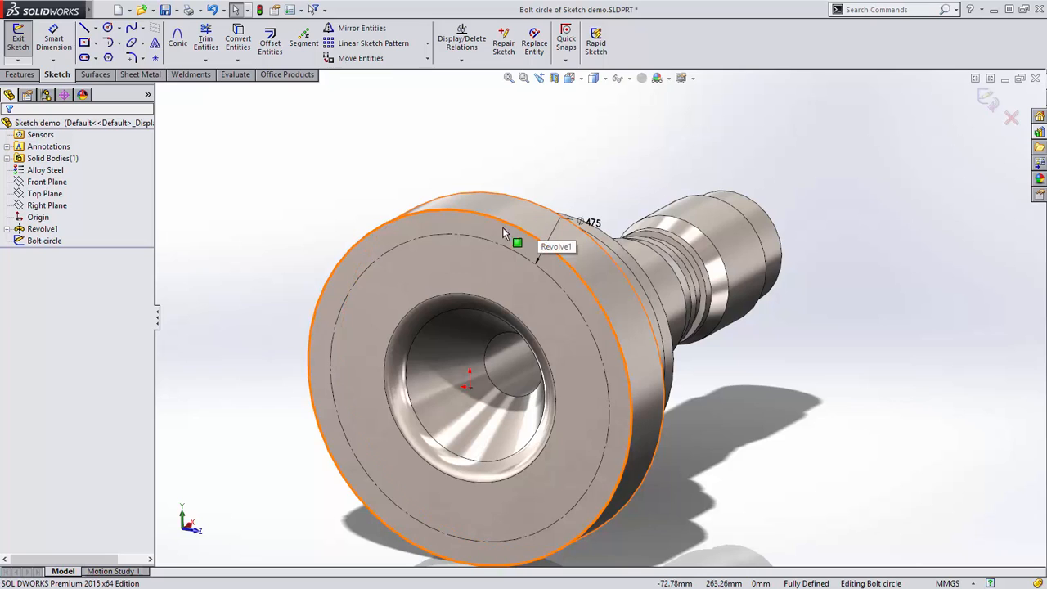
{"action": "left_click", "coordinate": [478, 234]}
{"action": "left_click", "coordinate": [303, 39]}
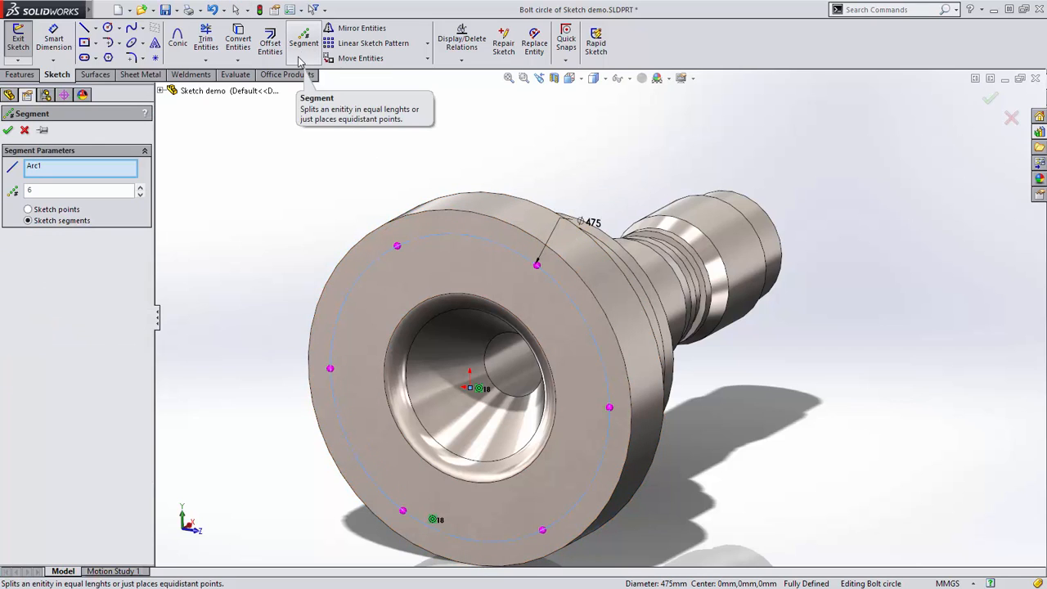
{"action": "left_click", "coordinate": [140, 186]}
{"action": "left_click", "coordinate": [140, 187]}
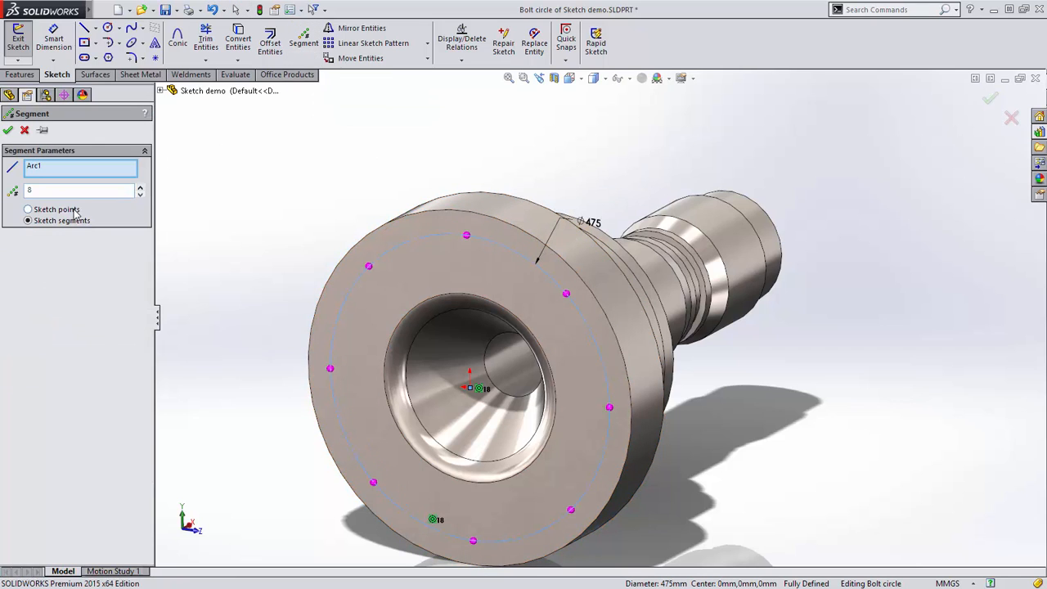
{"action": "left_click", "coordinate": [8, 132]}
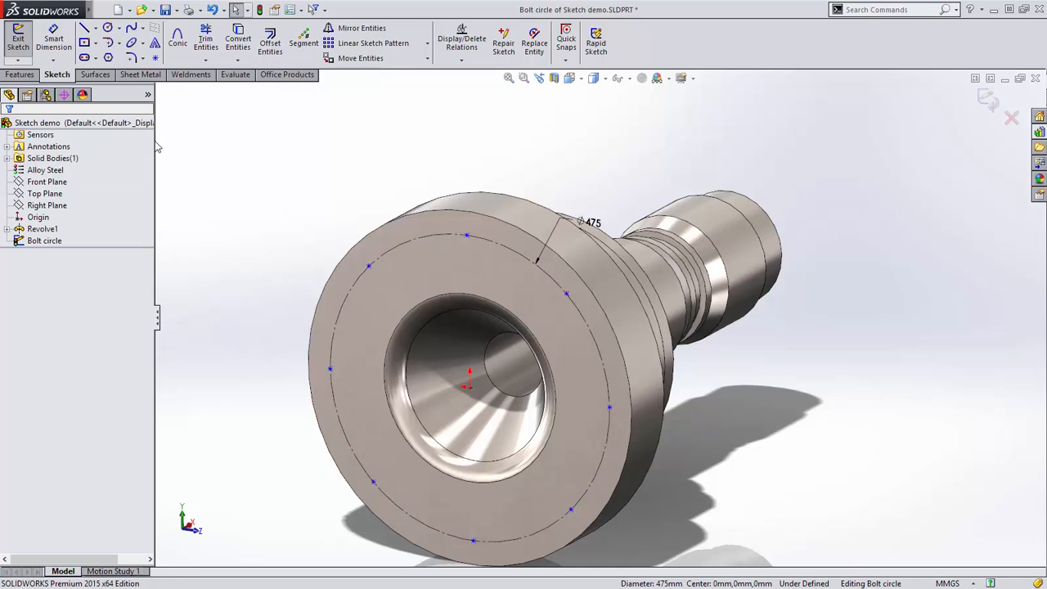
Fully define all entities in the Bolt circle sketch using relations and baseline dimensions from the origin
{"action": "right_click", "coordinate": [242, 162]}
{"action": "left_click", "coordinate": [252, 139]}
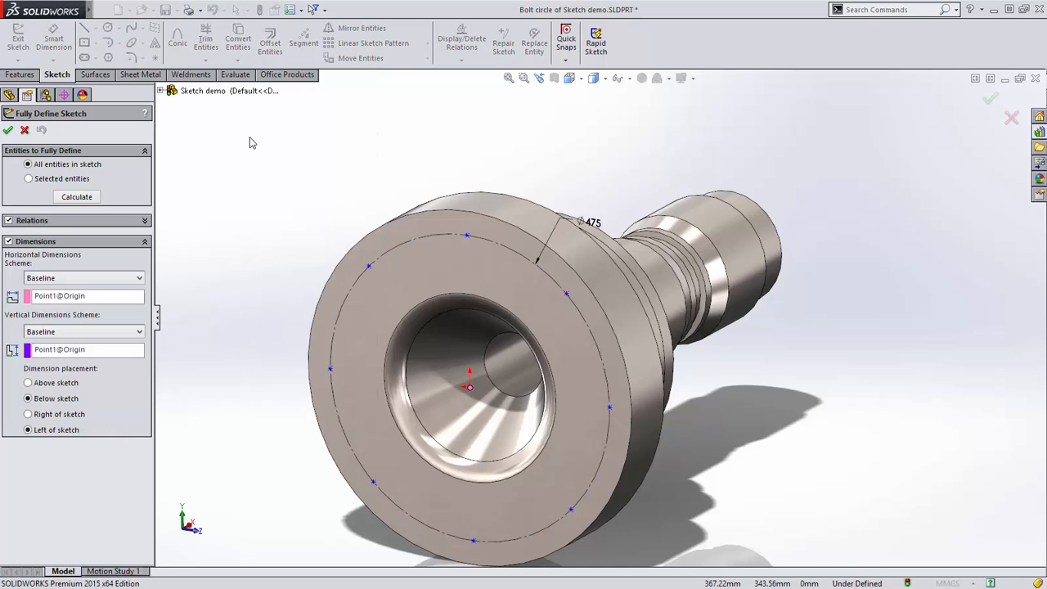
{"action": "left_click", "coordinate": [85, 197]}
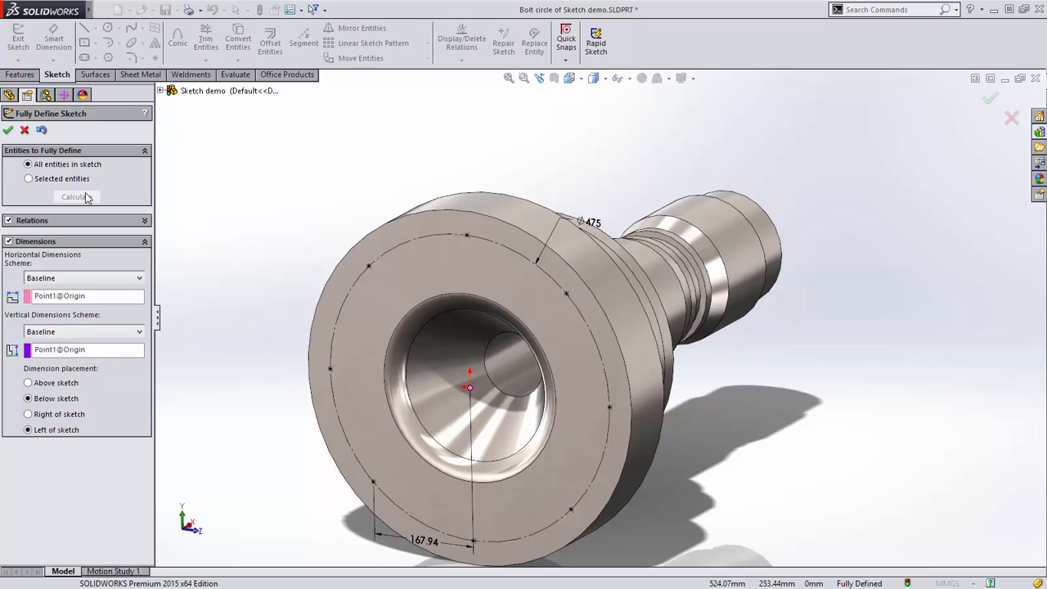
{"action": "left_click", "coordinate": [11, 131]}
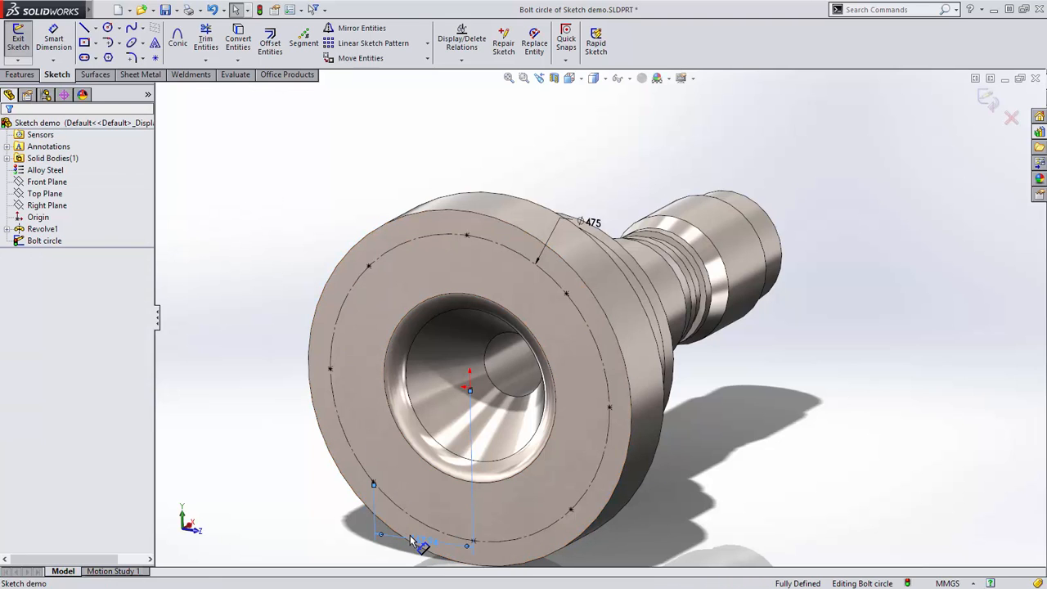
Replace the generated linear dimension with a 45° angle dimension between two adjacent bolt circle points about the circle's center
{"action": "left_click", "coordinate": [411, 541]}
{"action": "key", "text": "Delete"}
{"action": "right_click_drag", "start_coordinate": [283, 374], "coordinate": [279, 321]}
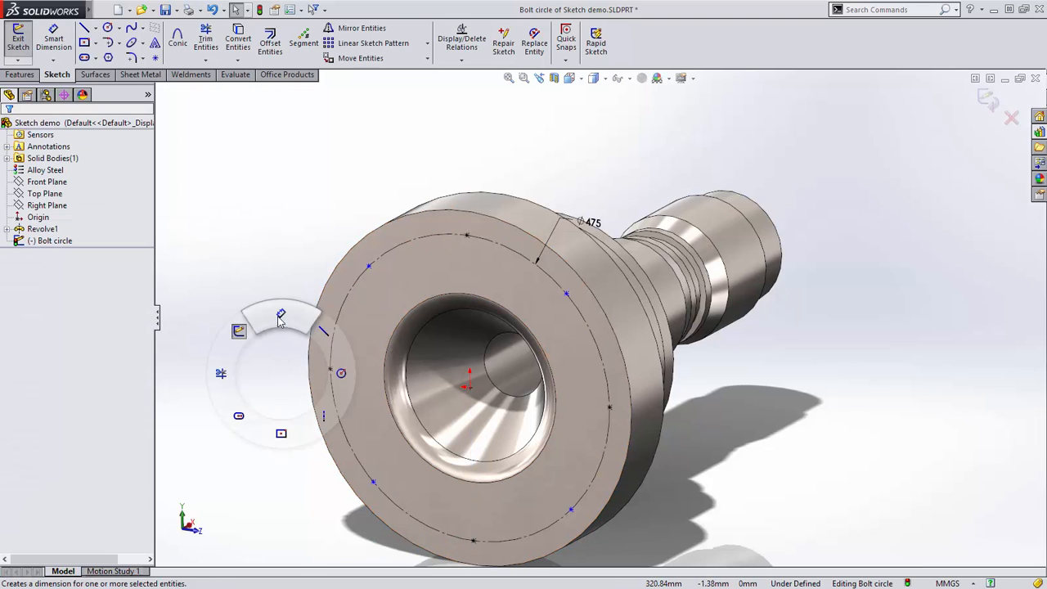
{"action": "left_click", "coordinate": [329, 369]}
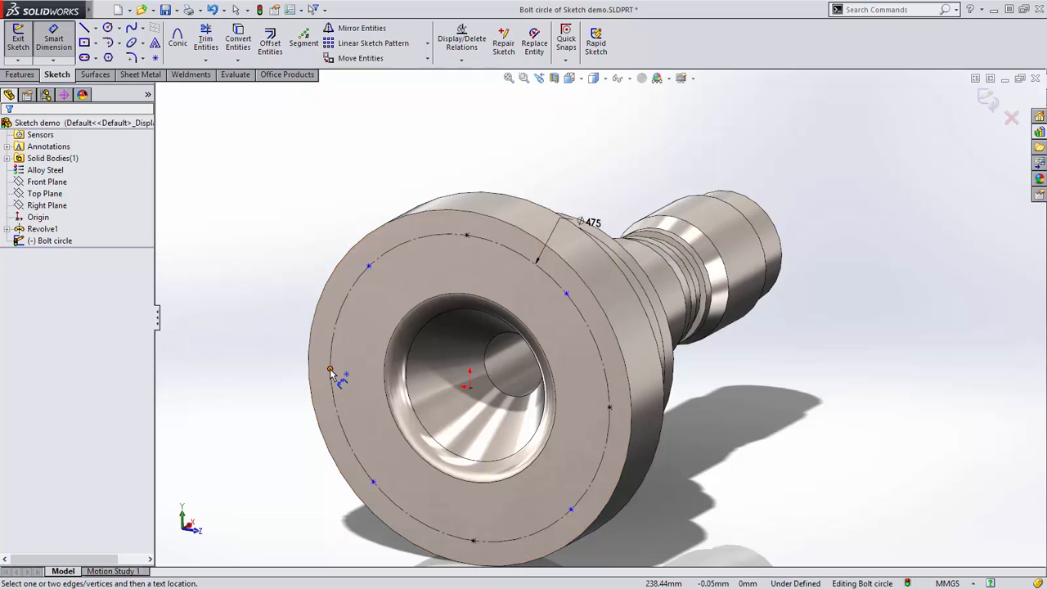
{"action": "left_click", "coordinate": [470, 387]}
{"action": "left_click", "coordinate": [369, 266]}
{"action": "left_click", "coordinate": [296, 270]}
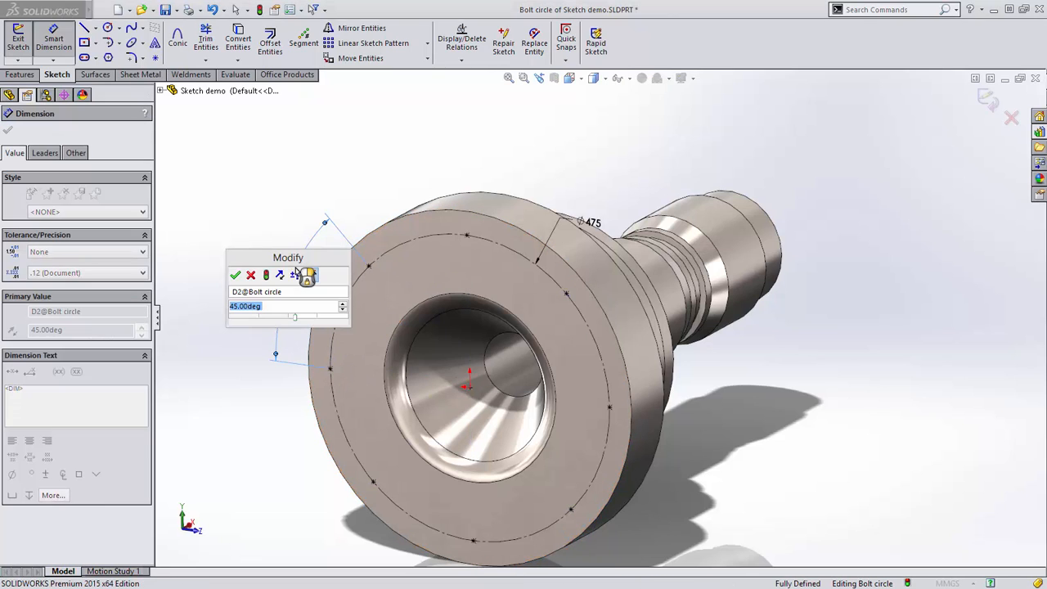